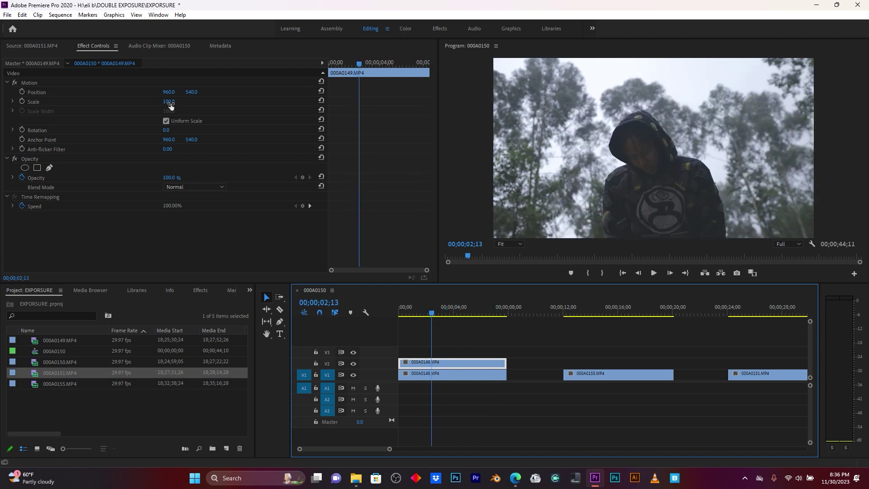
- Scale the upper copy of 000A0149.MP4 to 137, lower its opacity to 52%, and play back the blend
{"action": "left_click_drag", "start_coordinate": [171, 106], "coordinate": [188, 106]}
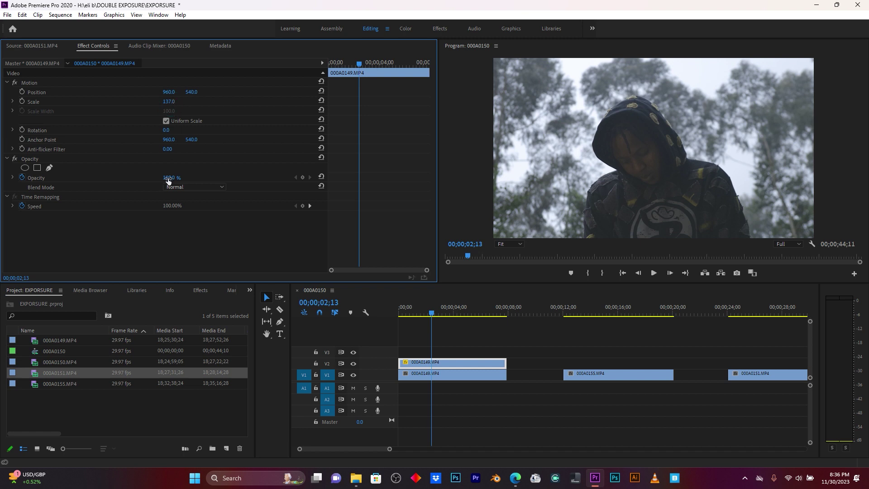
{"action": "left_click_drag", "start_coordinate": [170, 178], "coordinate": [148, 178]}
{"action": "key", "text": "space"}
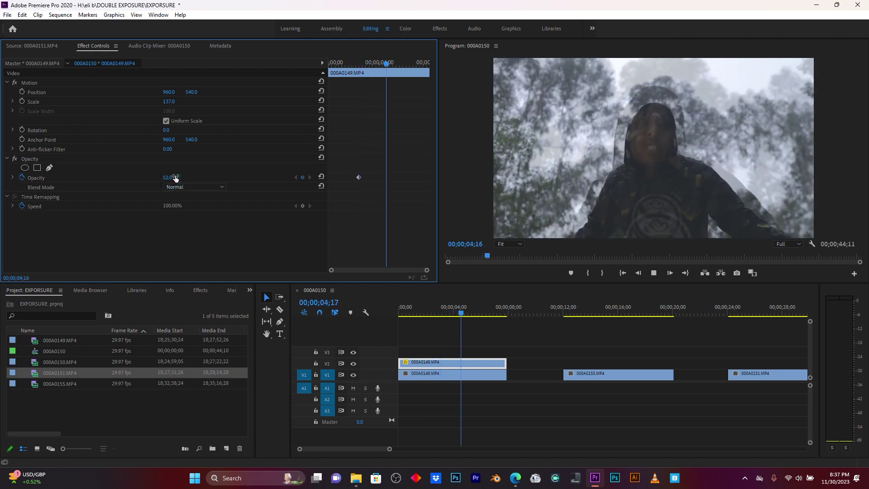
{"action": "key", "text": "space"}
{"action": "left_click", "coordinate": [413, 315]}
{"action": "key", "text": "space"}
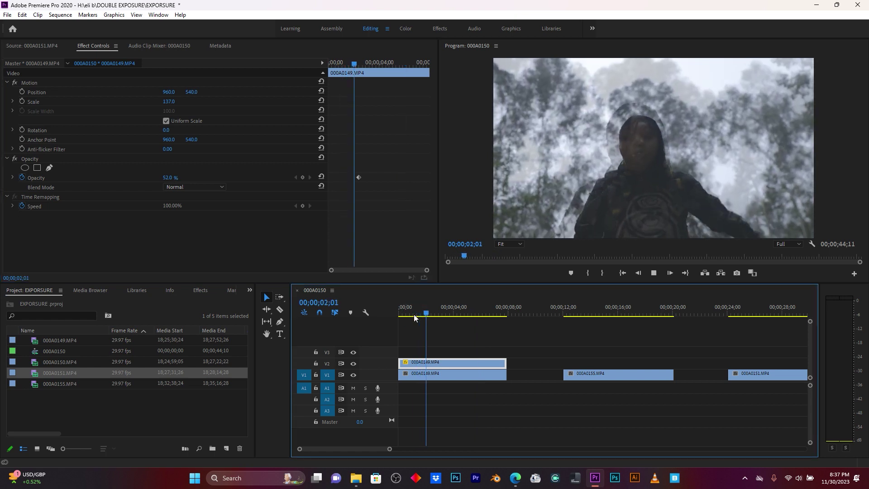
{"action": "key", "text": "space"}
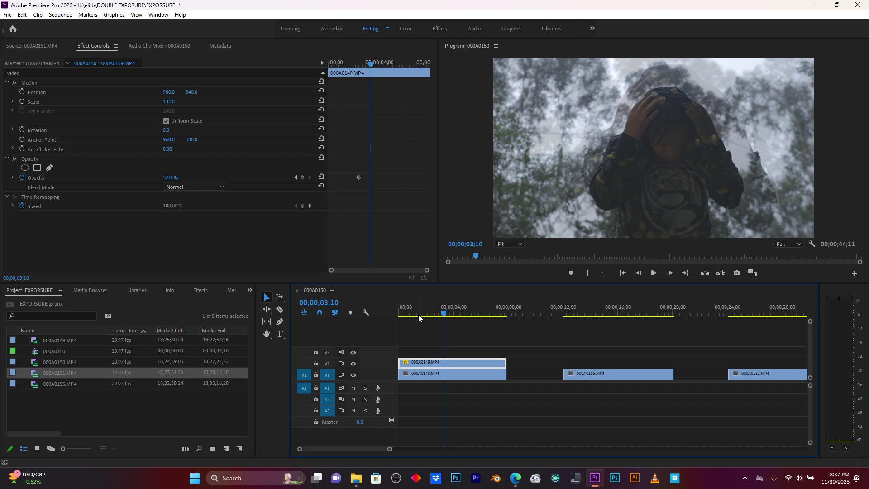
- Draw a closed four-point freeform opacity mask on the upper clip, cutting diagonally across the figure and enclosing the frame's lower-right area
{"action": "left_click", "coordinate": [25, 167]}
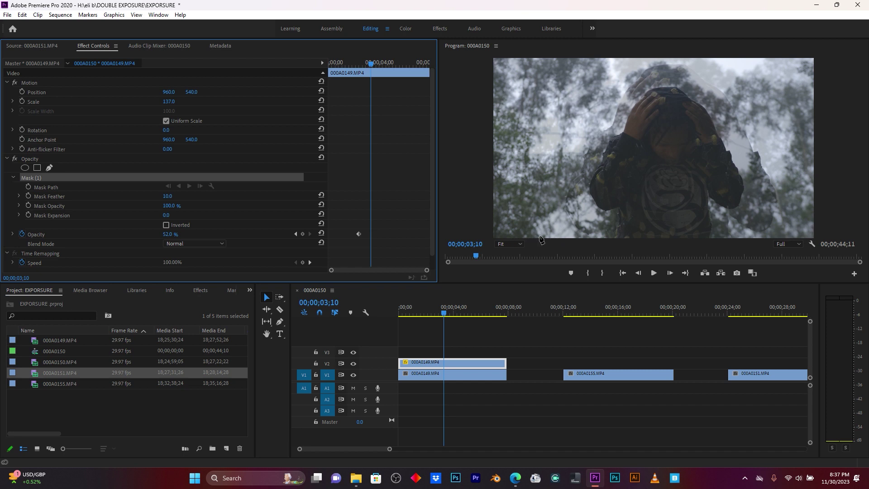
{"action": "left_click", "coordinate": [539, 238]}
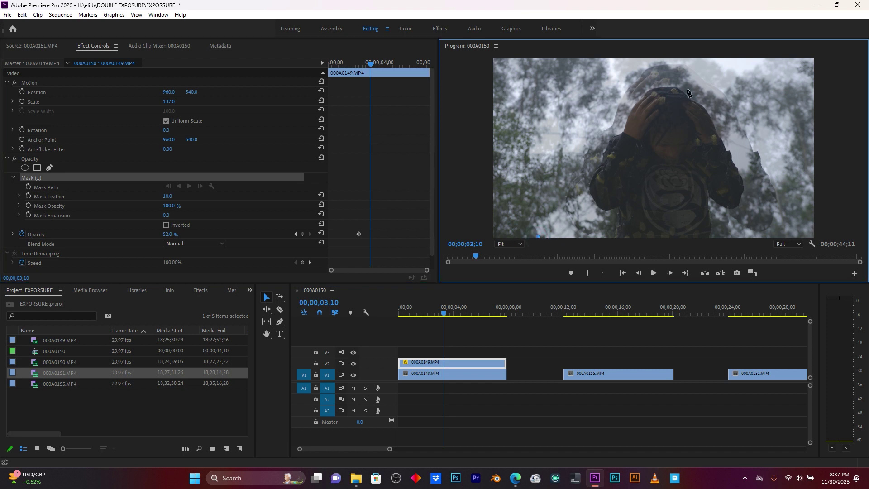
{"action": "left_click", "coordinate": [730, 59]}
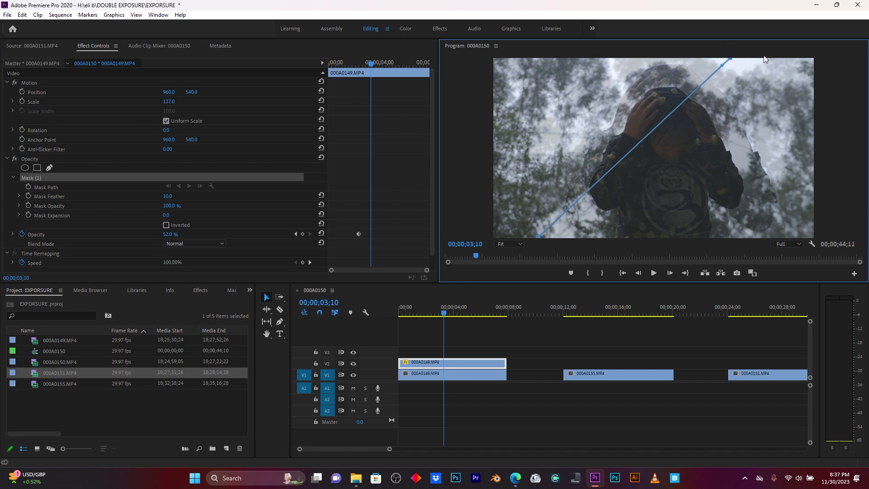
{"action": "left_click", "coordinate": [819, 59]}
{"action": "left_click", "coordinate": [819, 236]}
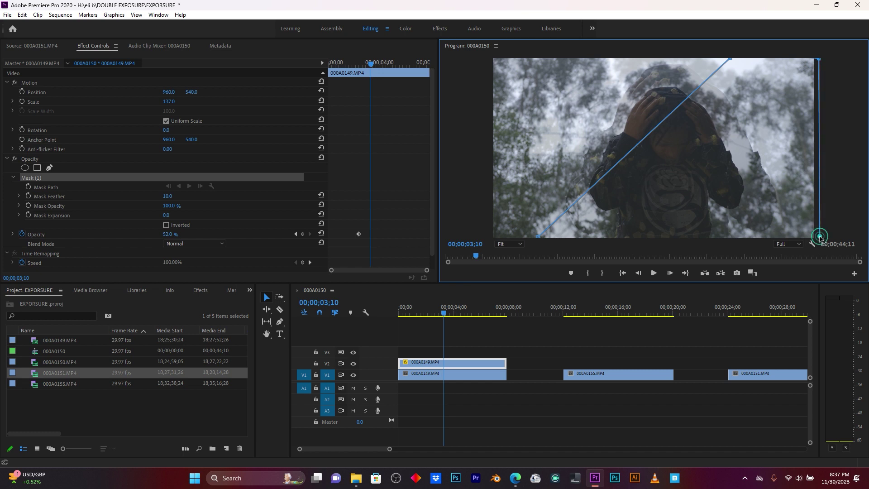
{"action": "left_click", "coordinate": [540, 238]}
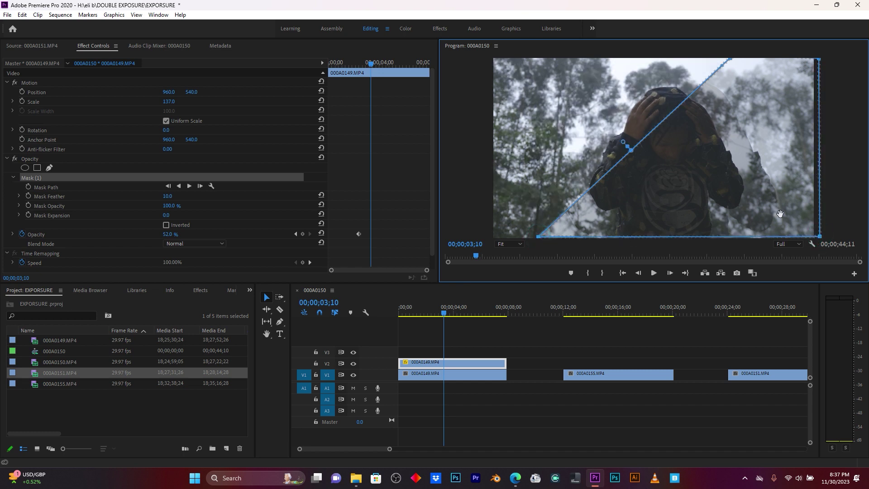
- Pull the mask's two bottom corners outward past the frame's lower edge and play back the masked shot
{"action": "left_click_drag", "start_coordinate": [821, 236], "coordinate": [824, 241]}
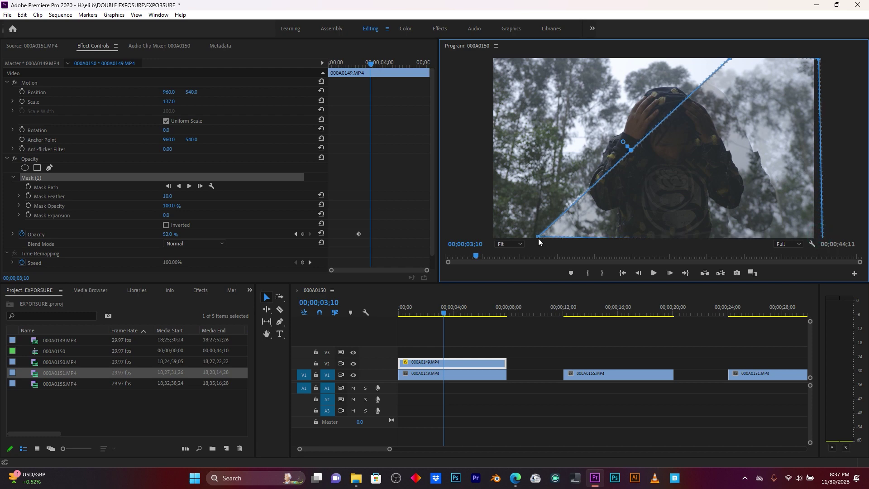
{"action": "left_click_drag", "start_coordinate": [539, 238], "coordinate": [520, 246]}
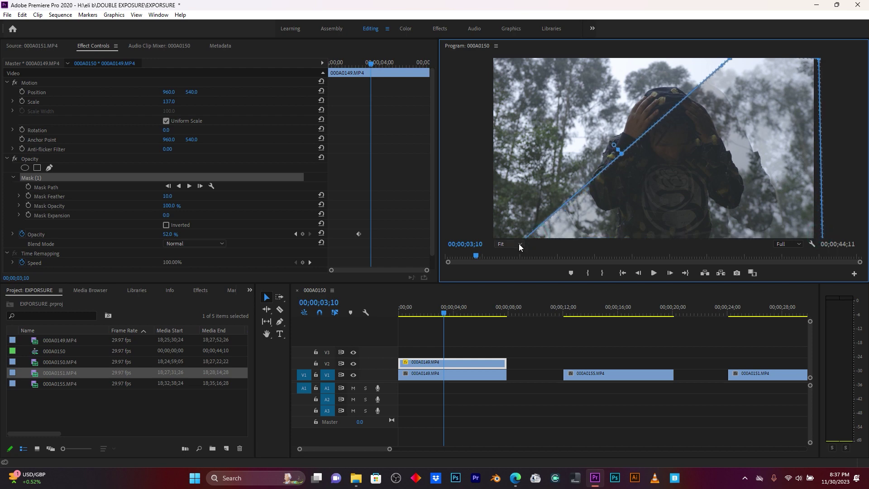
{"action": "left_click", "coordinate": [429, 313]}
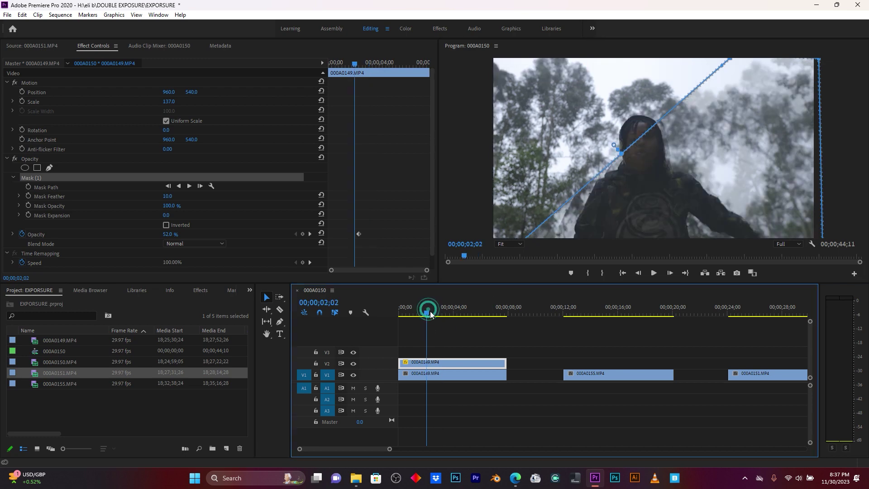
{"action": "left_click", "coordinate": [476, 335]}
{"action": "key", "text": "space"}
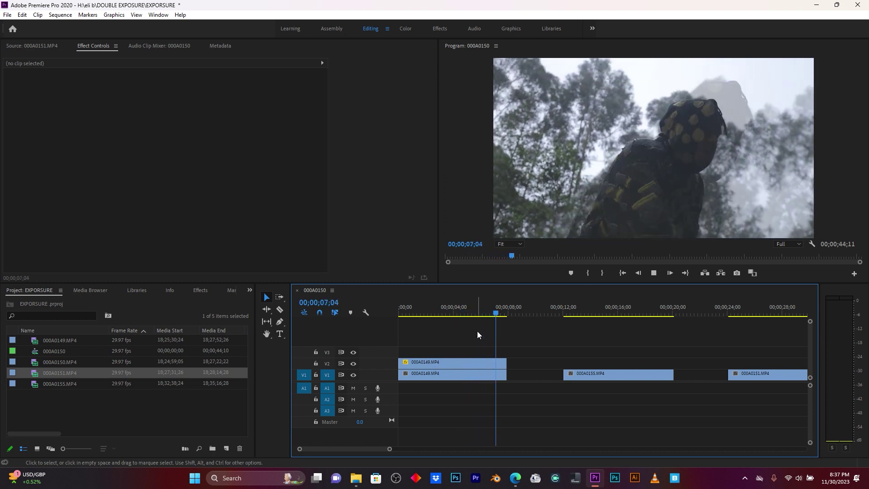
{"action": "key", "text": "space"}
{"action": "key", "text": "d"}
- Set the mask feather on the upper 000A0149.MP4 clip to 86 and play back the softened blend
{"action": "left_click", "coordinate": [448, 358]}
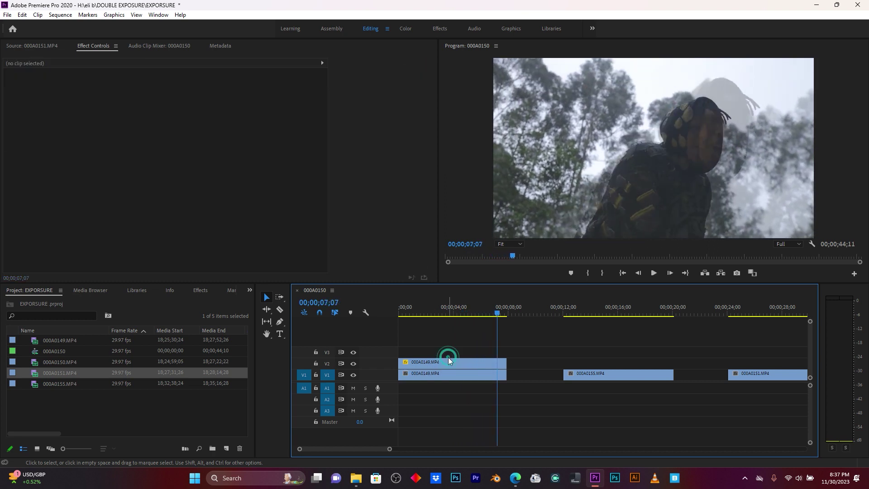
{"action": "left_click", "coordinate": [453, 310]}
{"action": "left_click_drag", "start_coordinate": [453, 311], "coordinate": [452, 311]}
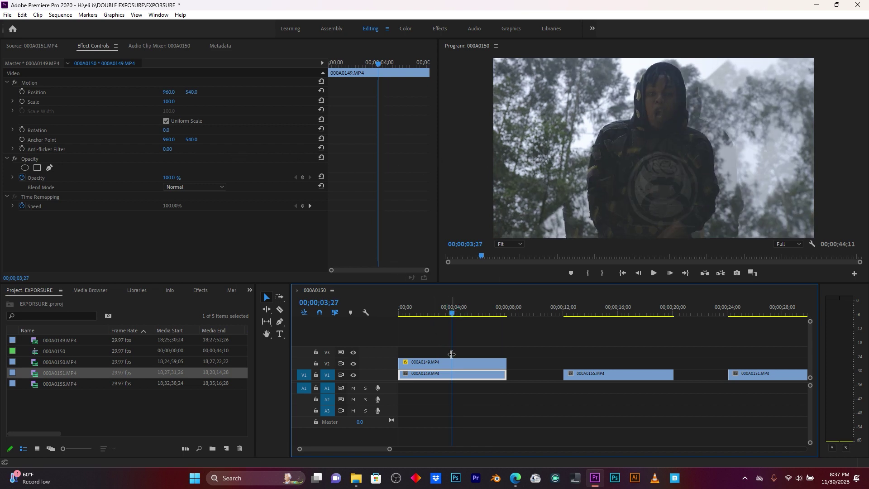
{"action": "left_click", "coordinate": [468, 361]}
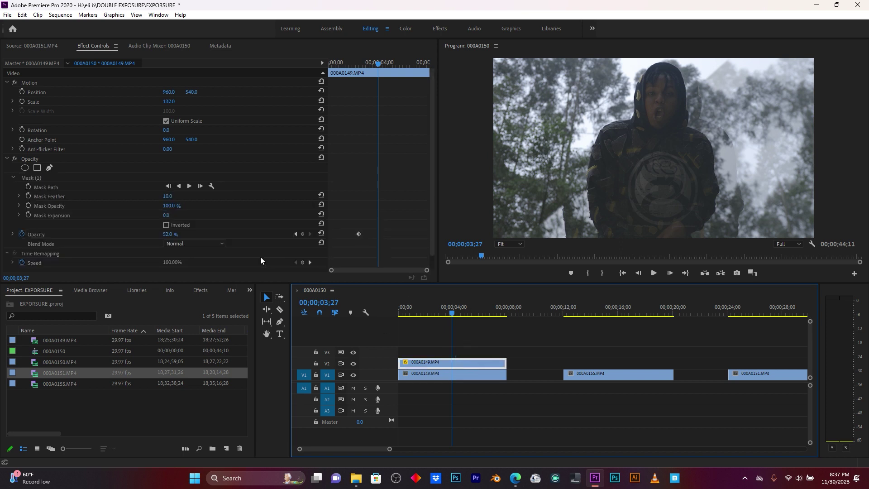
{"action": "left_click_drag", "start_coordinate": [166, 200], "coordinate": [183, 200]}
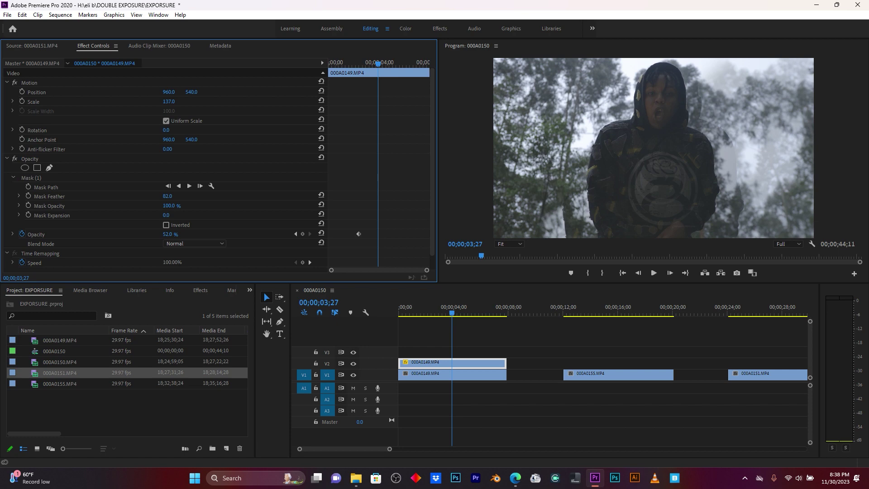
{"action": "left_click_drag", "start_coordinate": [174, 197], "coordinate": [176, 196]}
{"action": "key", "text": "space"}
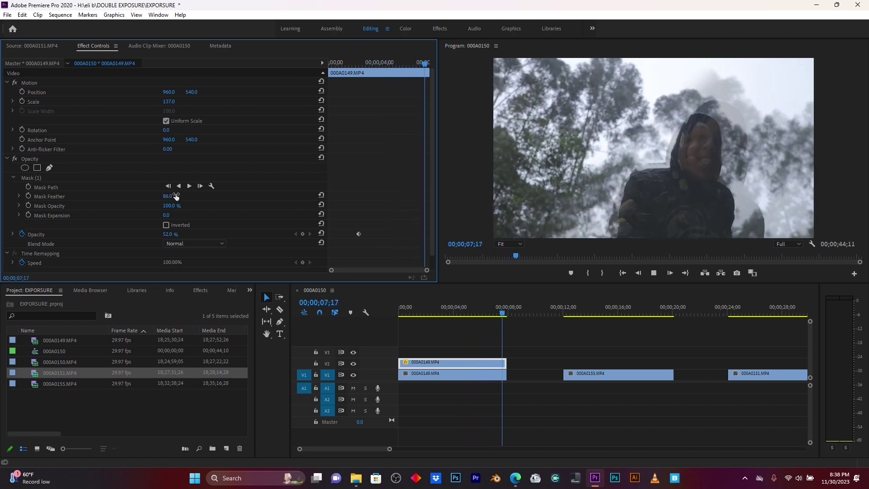
{"action": "key", "text": "space"}
{"action": "left_click", "coordinate": [447, 307]}
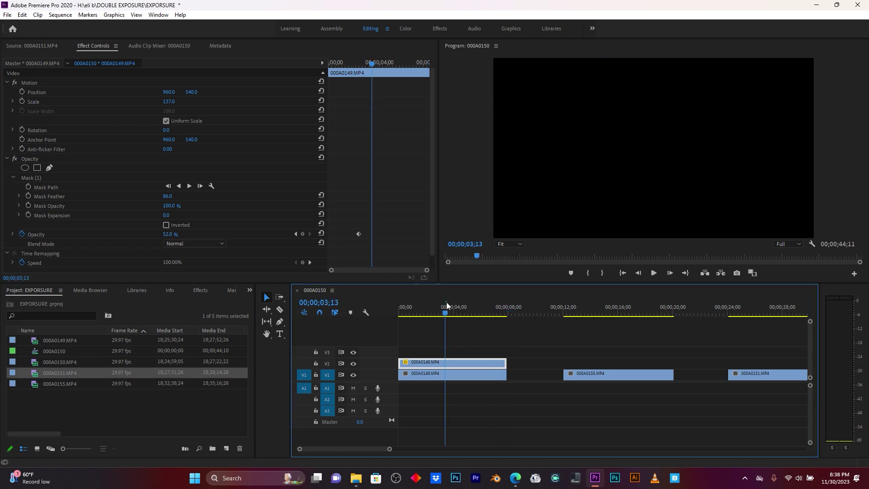
{"action": "key", "text": "space"}
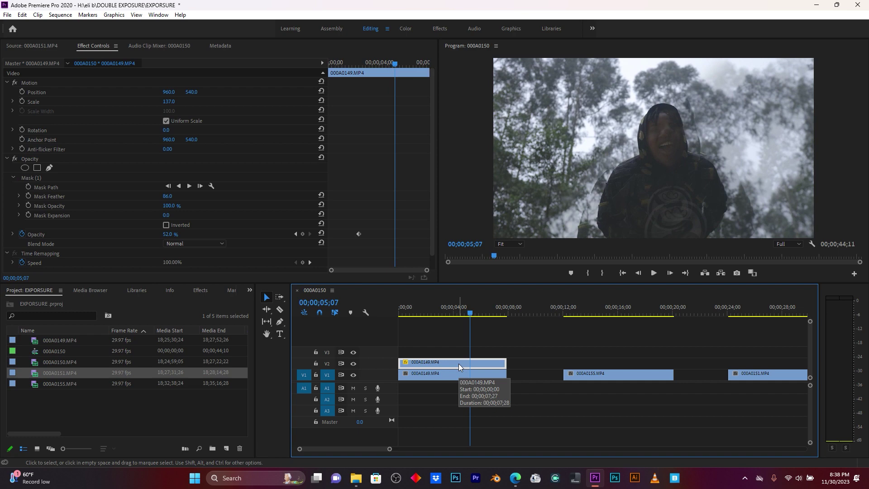
- Move the upper clip's opacity keyframe to 00;00;05;07 and raise its opacity value
{"action": "scroll", "coordinate": [149, 205], "scroll_direction": "down", "scroll_amount": 1}
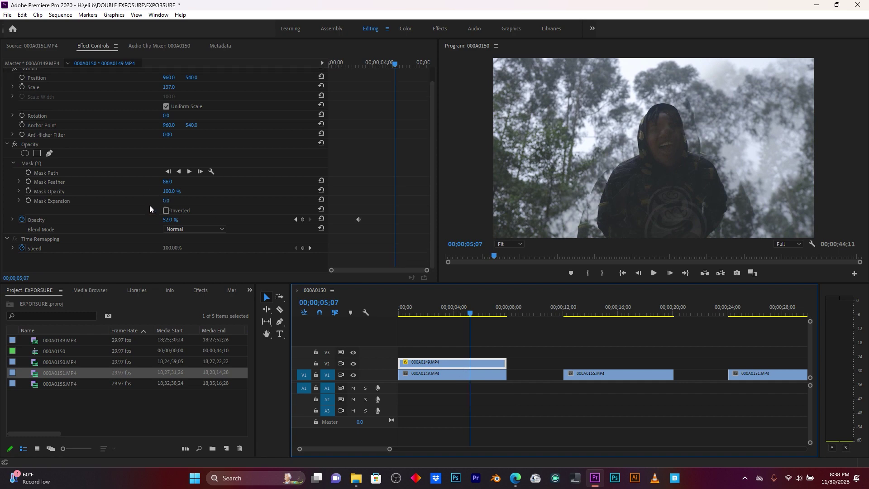
{"action": "left_click_drag", "start_coordinate": [359, 219], "coordinate": [395, 219]}
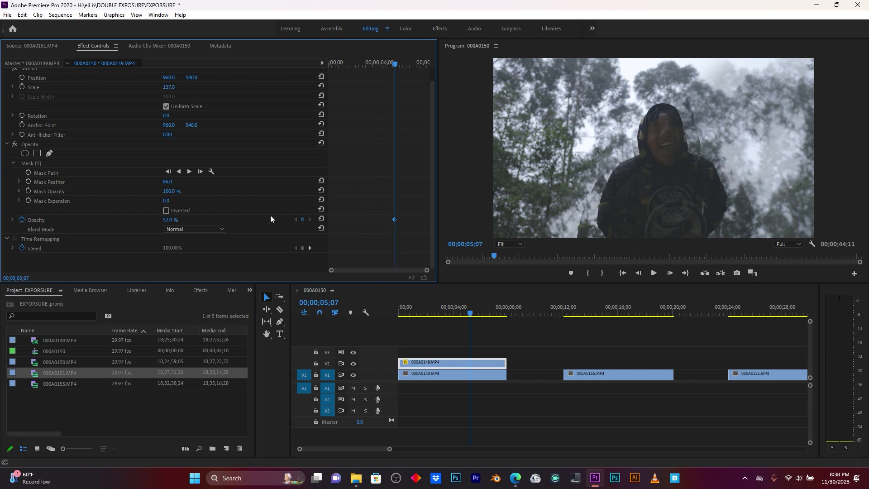
{"action": "left_click_drag", "start_coordinate": [168, 219], "coordinate": [189, 220]}
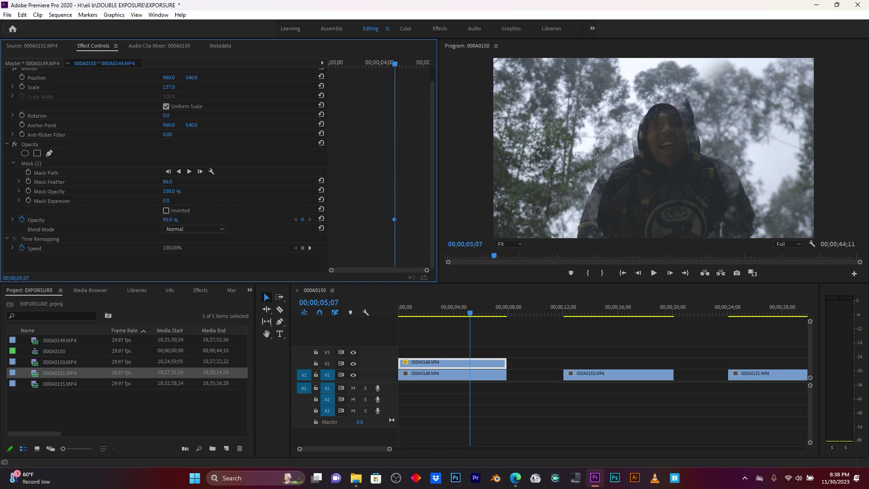
{"action": "left_click_drag", "start_coordinate": [188, 219], "coordinate": [225, 228]}
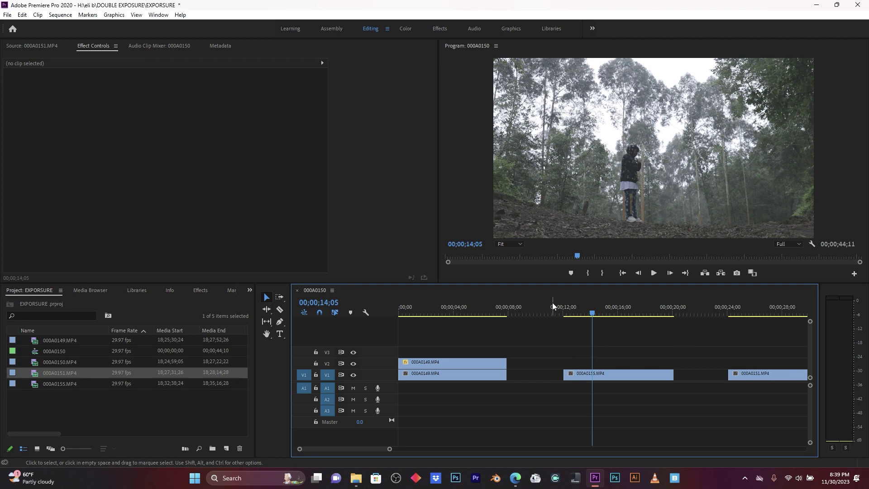
- Duplicate clip 000A0155.MP4 onto track V2, directly above the original on V1
{"action": "left_click_drag", "start_coordinate": [552, 303], "coordinate": [575, 305]}
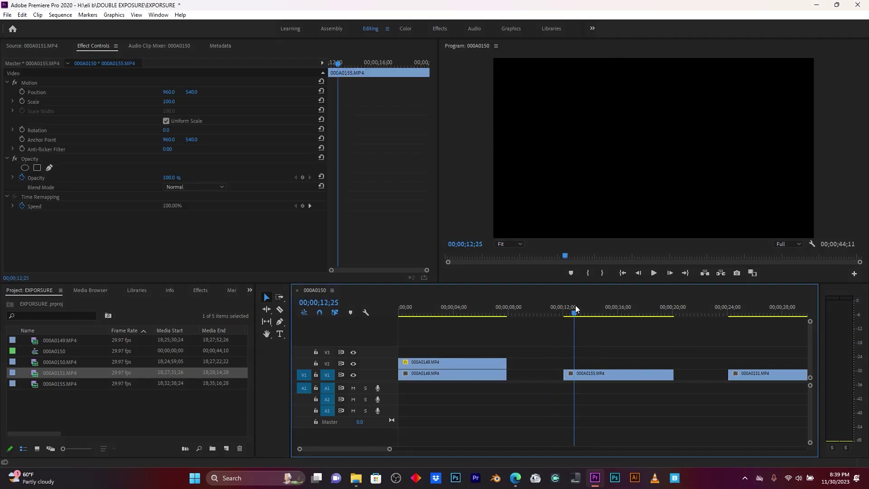
{"action": "left_click", "coordinate": [594, 369]}
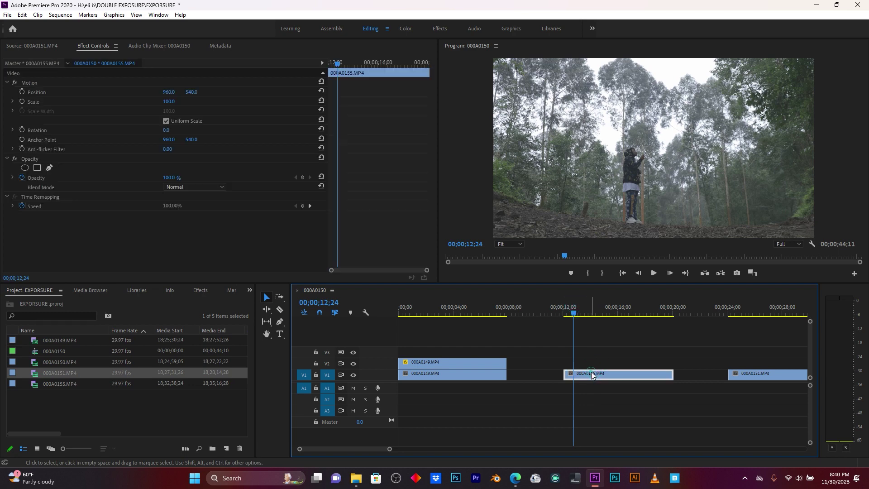
{"action": "left_click_drag", "start_coordinate": [591, 372], "coordinate": [593, 364]}
{"action": "left_click", "coordinate": [599, 363]}
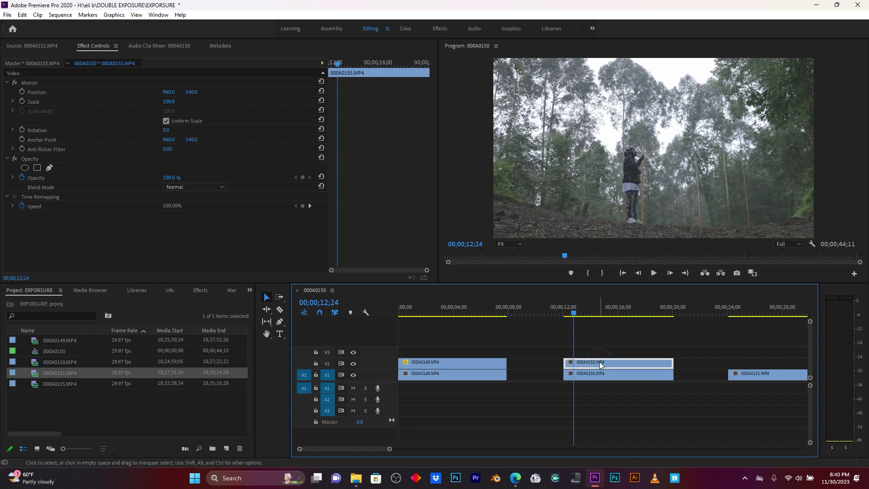
- Set the upper 000A0155.MP4 copy to the Screen blend mode, scale it to 114, and play it back
{"action": "left_click", "coordinate": [192, 189]}
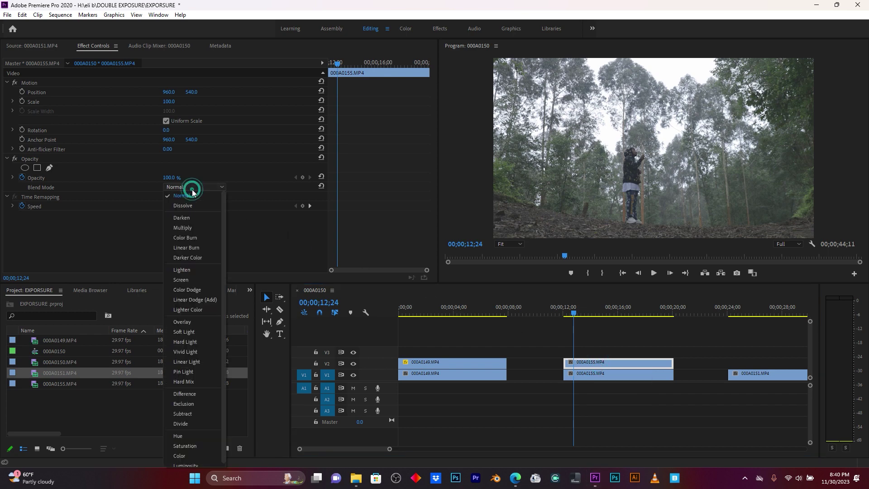
{"action": "left_click", "coordinate": [195, 280]}
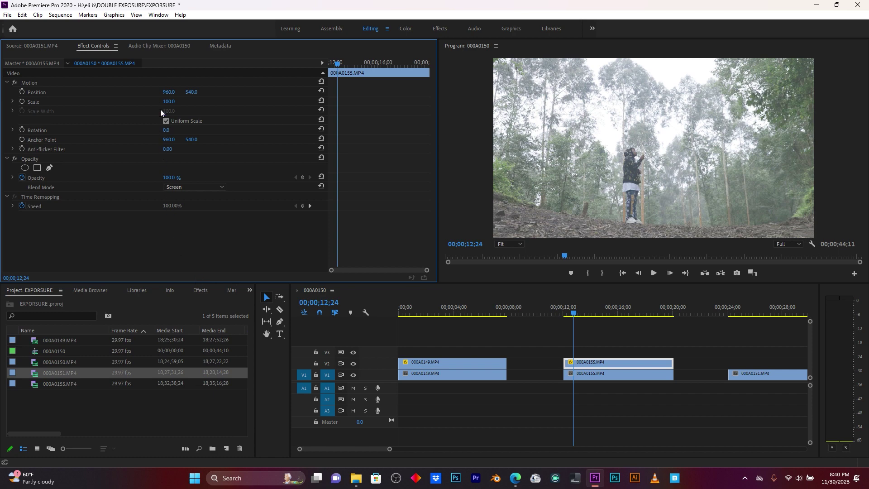
{"action": "left_click_drag", "start_coordinate": [168, 103], "coordinate": [174, 102]}
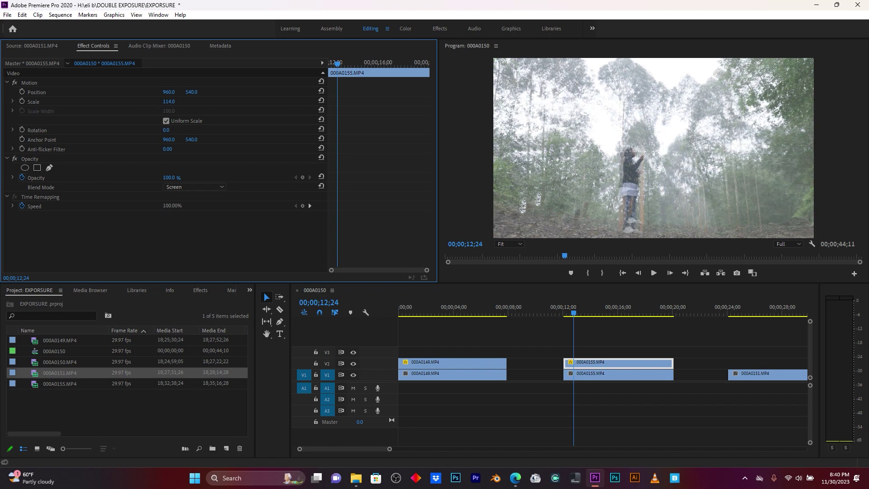
{"action": "key", "text": "space"}
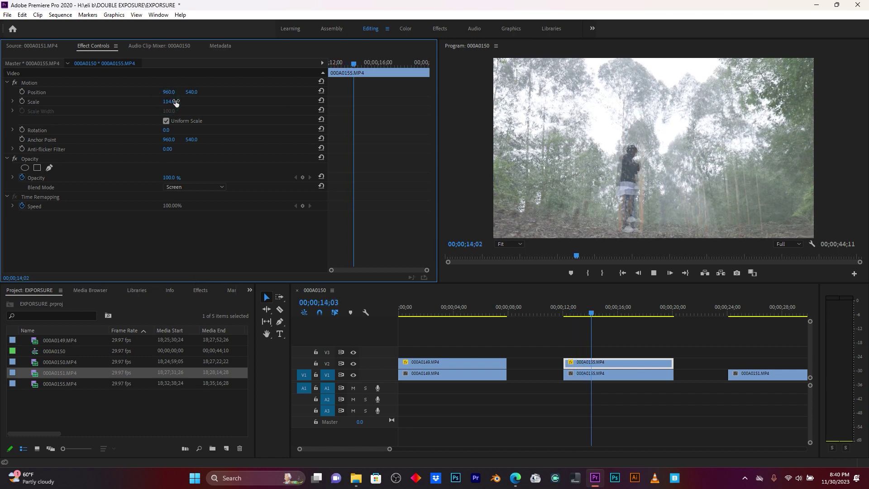
{"action": "key", "text": "space"}
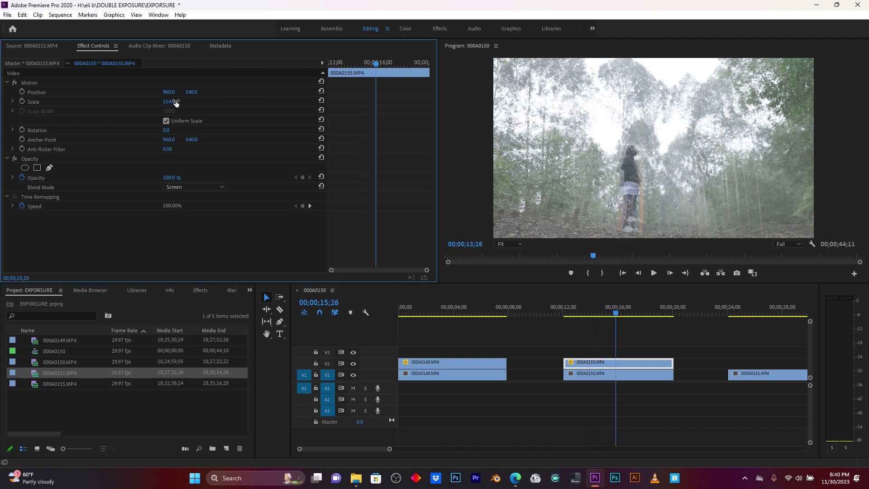
- Try shifting the upper 000A0155.MP4 copy horizontally, undo the shift, and replay the blended shot
{"action": "left_click_drag", "start_coordinate": [169, 92], "coordinate": [177, 92]}
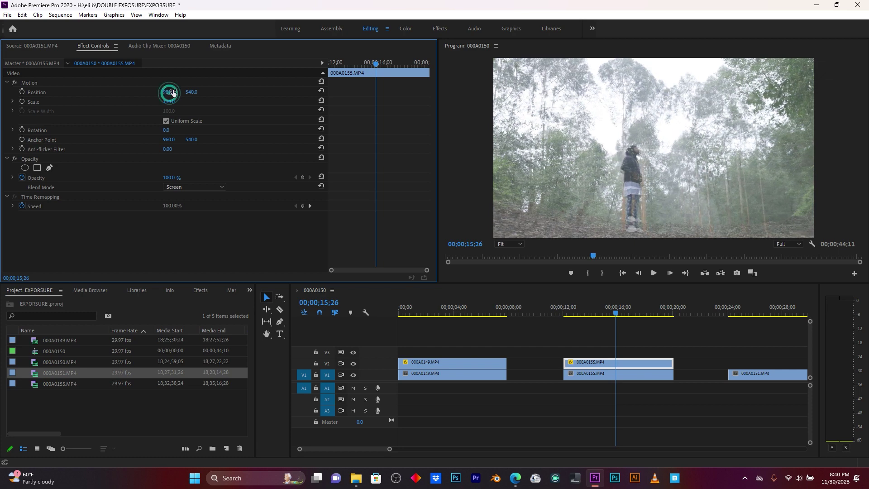
{"action": "key", "text": "ctrl+z"}
{"action": "key", "text": "space"}
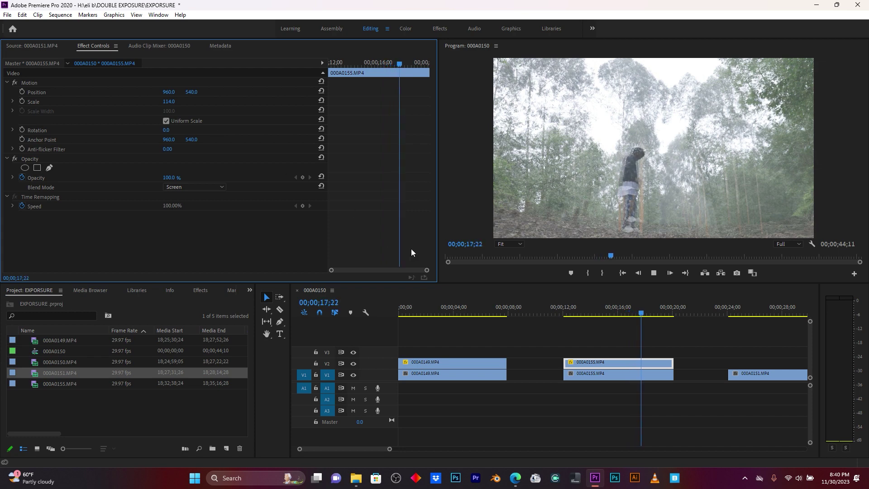
{"action": "left_click_drag", "start_coordinate": [613, 306], "coordinate": [606, 311]}
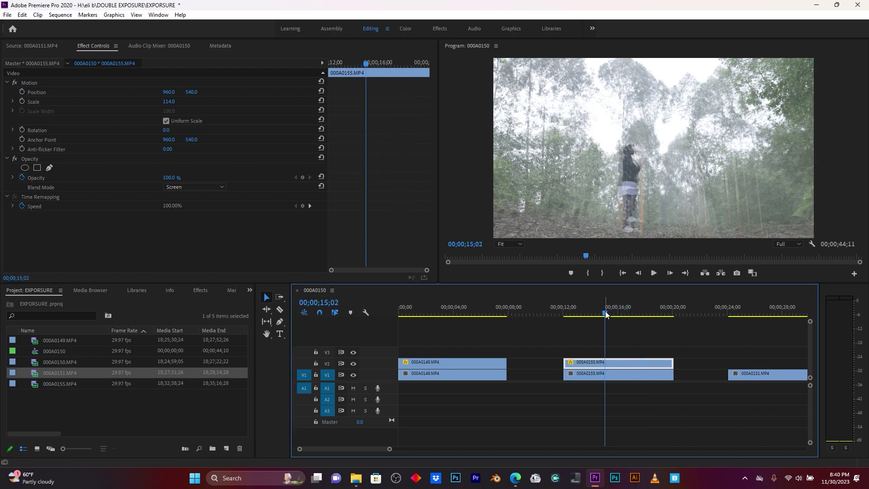
- Add an elliptical opacity mask to the upper 000A0155.MP4 copy and fit it as a narrow oval around the standing man
{"action": "left_click", "coordinate": [25, 168]}
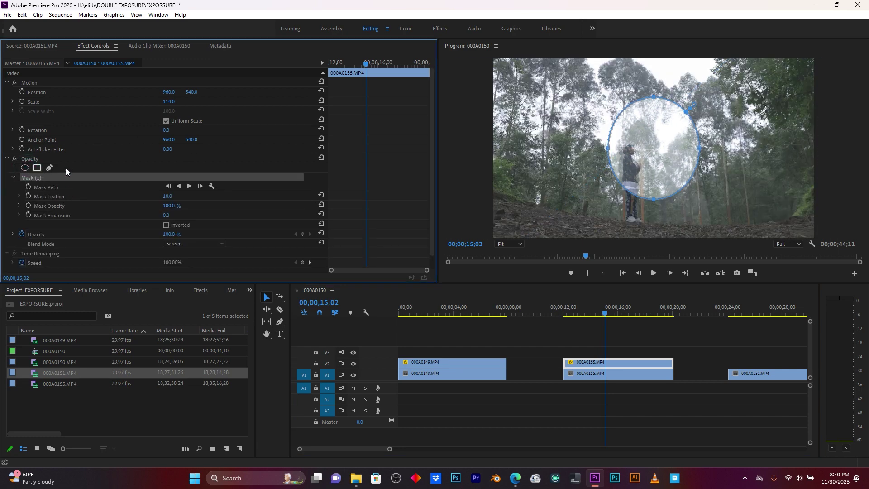
{"action": "left_click", "coordinate": [660, 140]}
{"action": "left_click_drag", "start_coordinate": [648, 155], "coordinate": [628, 192]}
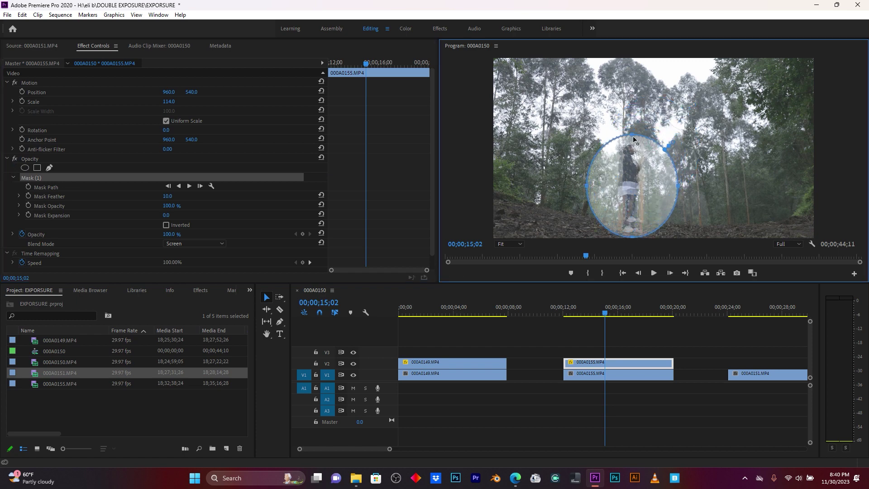
{"action": "left_click_drag", "start_coordinate": [633, 132], "coordinate": [633, 117]}
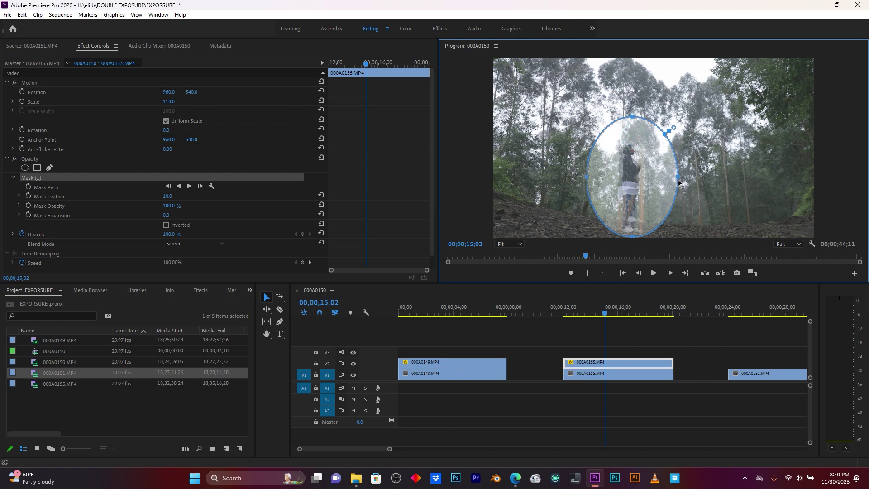
{"action": "left_click_drag", "start_coordinate": [679, 182], "coordinate": [642, 186]}
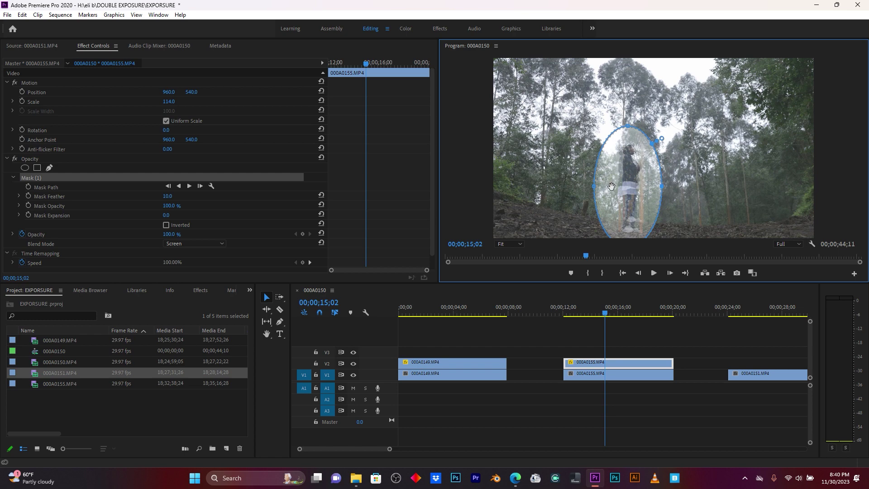
- Invert the oval mask on the upper 000A0155.MP4 copy and set its feather to 141
{"action": "left_click", "coordinate": [166, 225]}
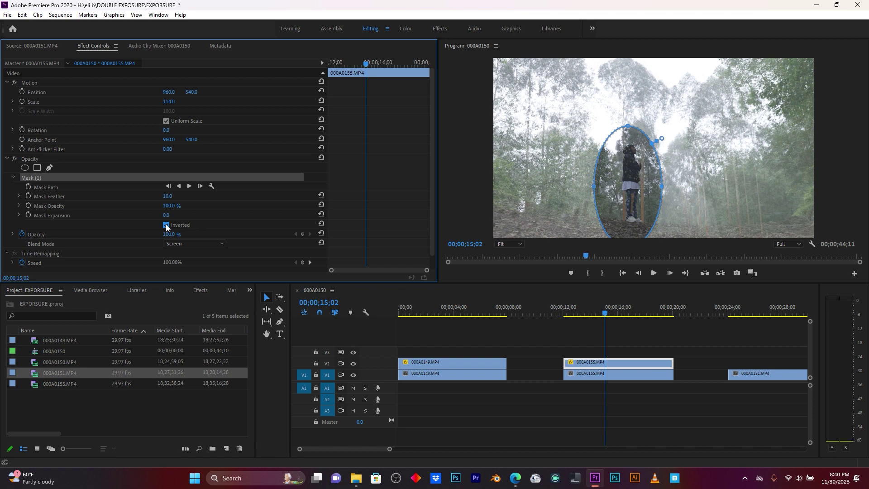
{"action": "left_click", "coordinate": [168, 196]}
{"action": "type", "text": "19"}
{"action": "key", "text": "Return"}
{"action": "mouse_move", "coordinate": [168, 196]}
{"action": "left_mouse_down"}
{"action": "mouse_move", "coordinate": [223, 196]}
{"action": "mouse_move", "coordinate": [176, 198]}
{"action": "left_mouse_up"}
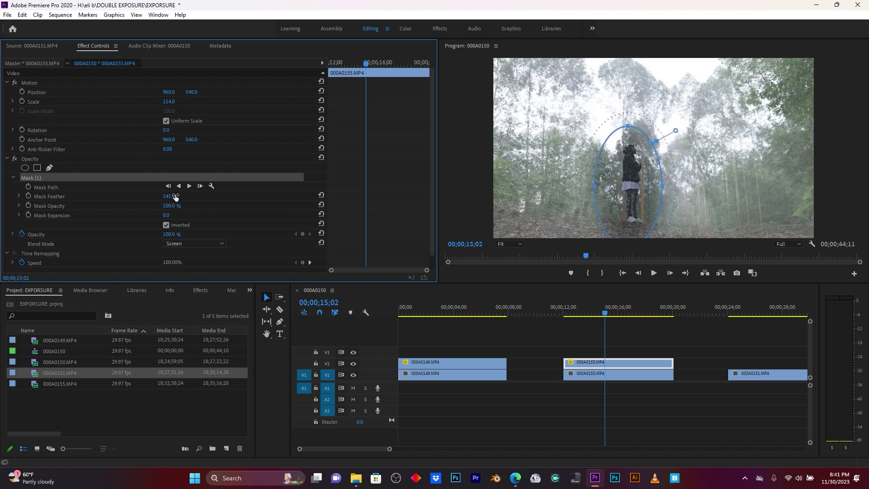
- Scale the upper 000A0155.MP4 copy to 115 and play back the masked shot
{"action": "left_click_drag", "start_coordinate": [174, 101], "coordinate": [175, 101]}
{"action": "key", "text": "space"}
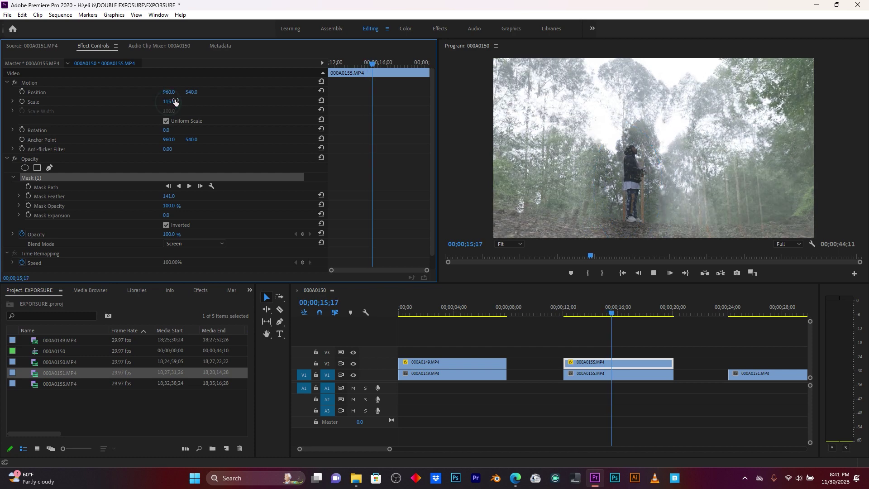
{"action": "key", "text": "space"}
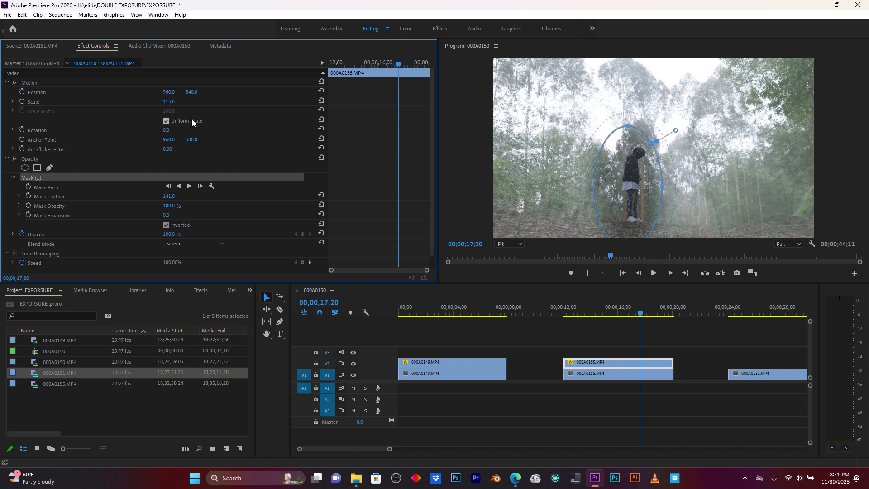
- Set the upper 000A0155.MP4 copy's Lumetri exposure to -1.7 and contrast to 85.9, and replay the shot
{"action": "left_click", "coordinate": [406, 27]}
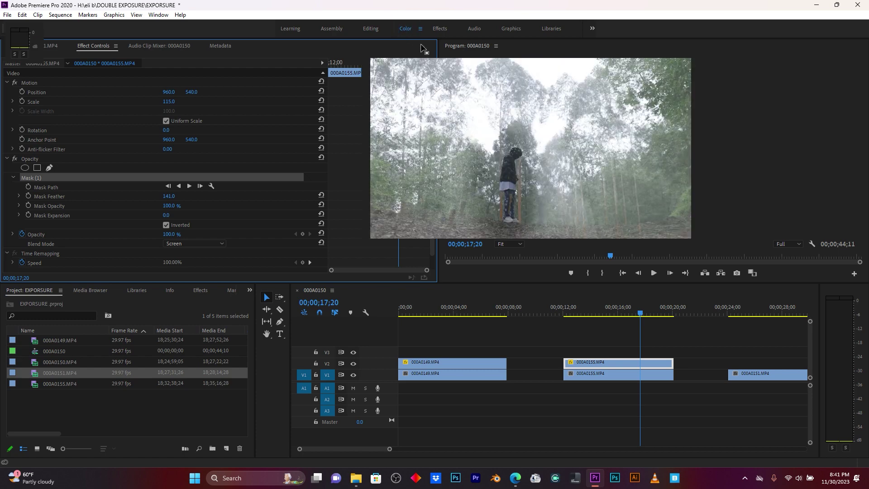
{"action": "left_click_drag", "start_coordinate": [798, 186], "coordinate": [833, 199]}
{"action": "key", "text": "space"}
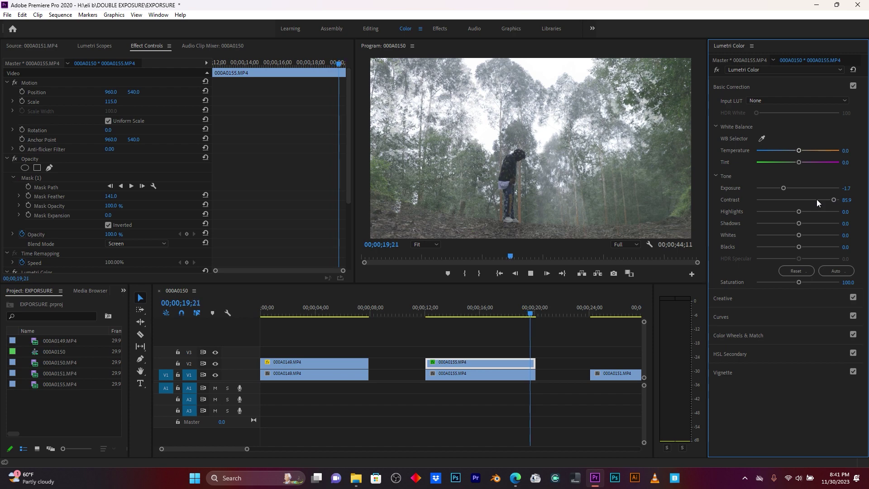
{"action": "left_click", "coordinate": [441, 312]}
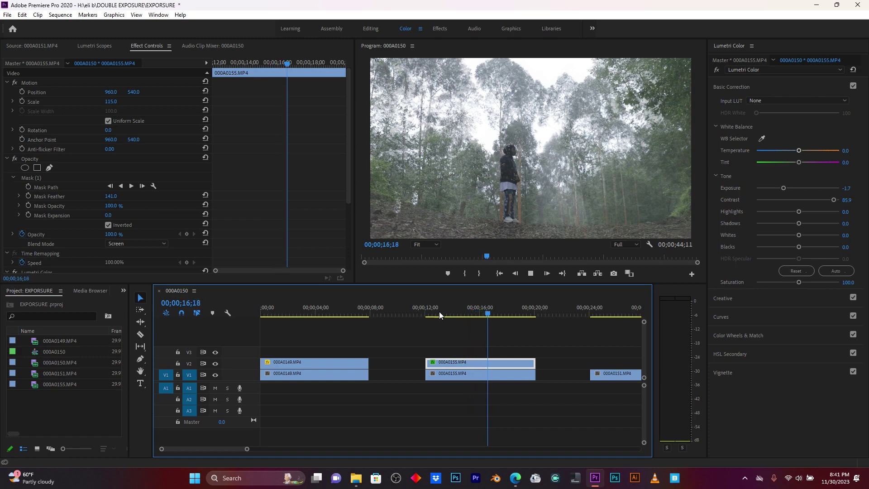
{"action": "key", "text": "space"}
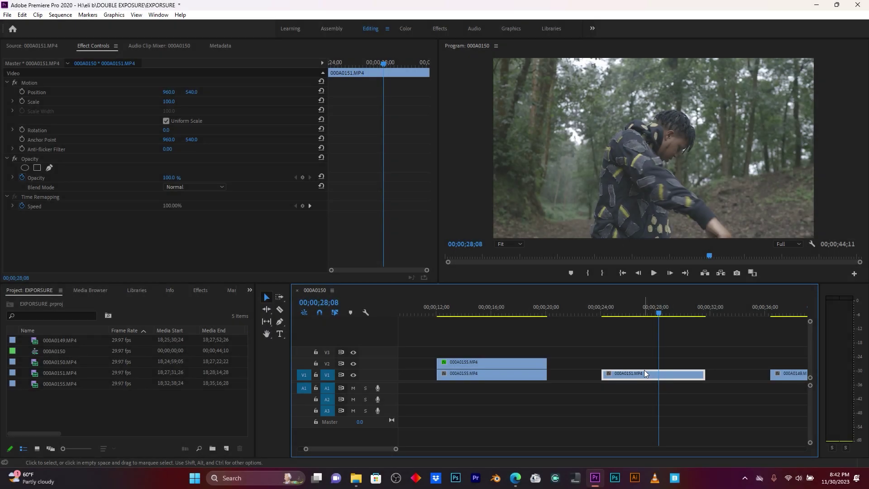
- Preview clip 000A0151.MP4 and duplicate it onto track V2, directly above the original on V1
{"action": "key", "text": "space"}
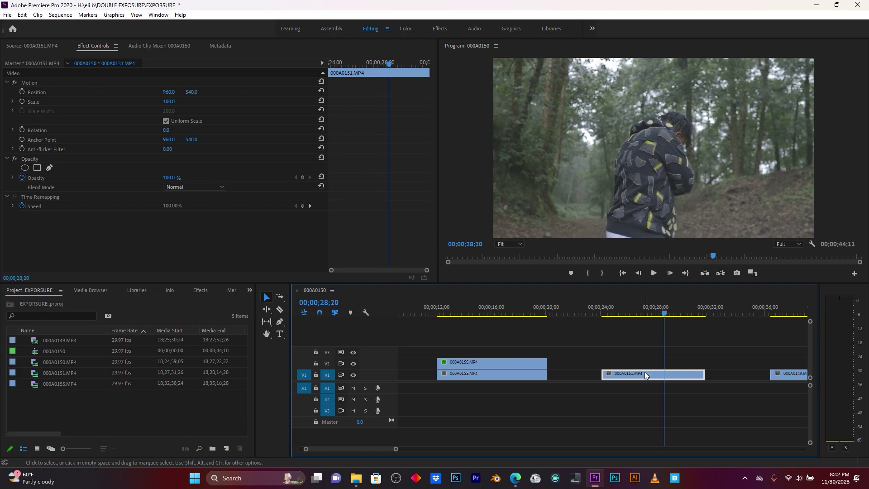
{"action": "left_click_drag", "start_coordinate": [629, 308], "coordinate": [625, 312]}
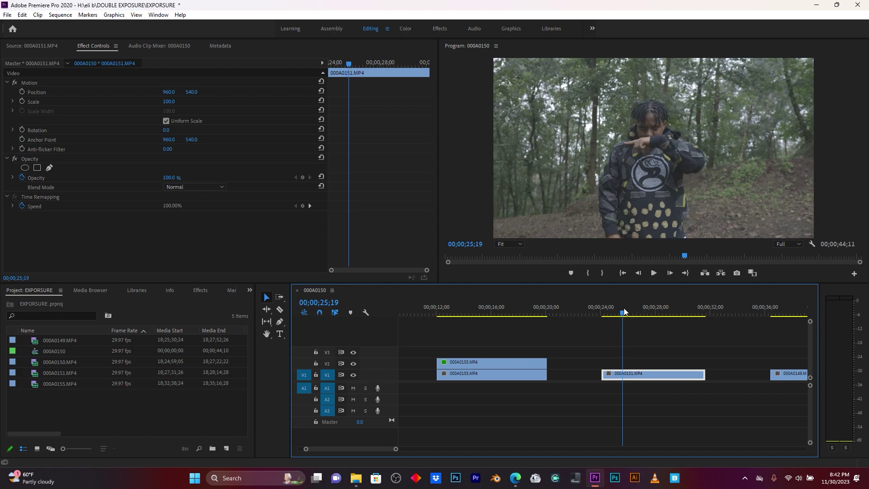
{"action": "left_click", "coordinate": [644, 372]}
{"action": "left_click_drag", "start_coordinate": [643, 372], "coordinate": [643, 363]}
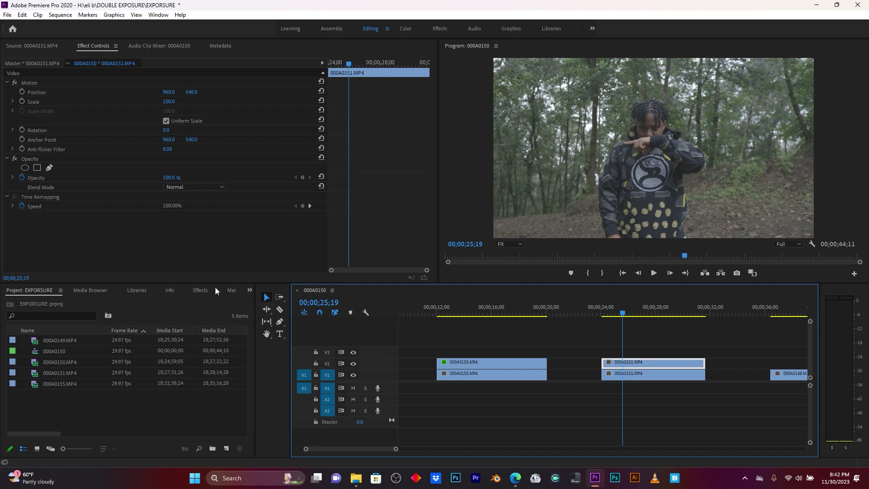
- Apply the Vertical Flip effect to the upper 000A0151.MP4 copy on V2
{"action": "left_click", "coordinate": [201, 290]}
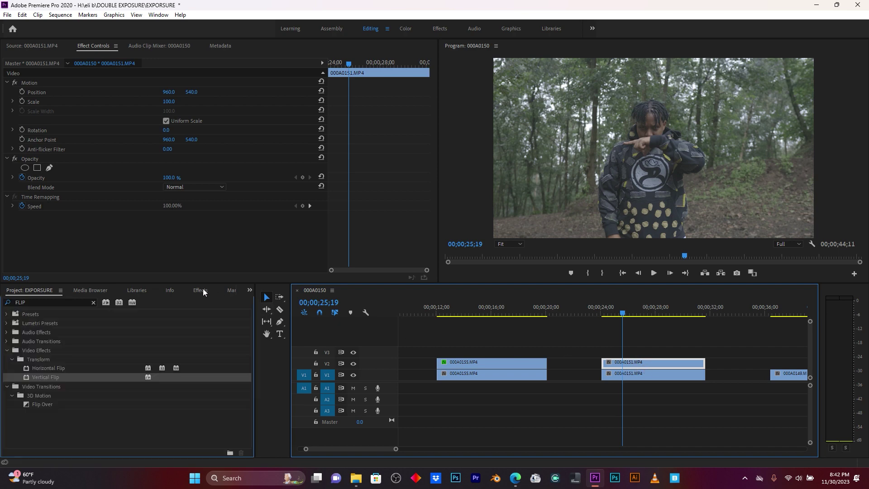
{"action": "left_click", "coordinate": [31, 303]}
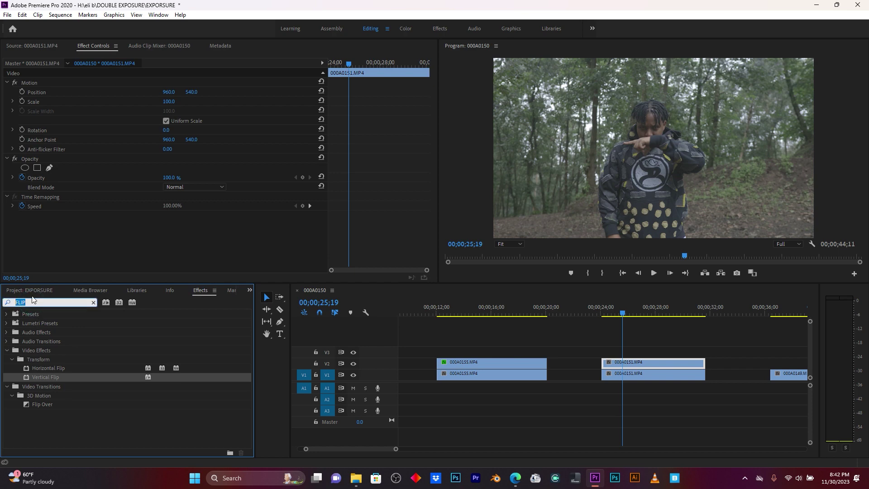
{"action": "left_click", "coordinate": [37, 299]}
{"action": "left_click_drag", "start_coordinate": [48, 377], "coordinate": [655, 366]}
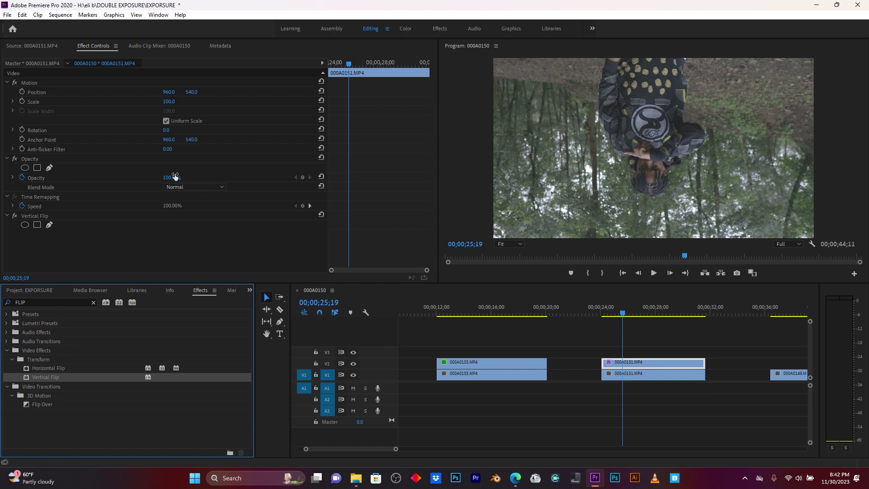
- Scale the flipped 000A0151.MP4 copy to 117 and keyframe its opacity at 59% at 00;00;25;19 and 33% at 00;00;27;12
{"action": "left_click_drag", "start_coordinate": [176, 180], "coordinate": [157, 180]}
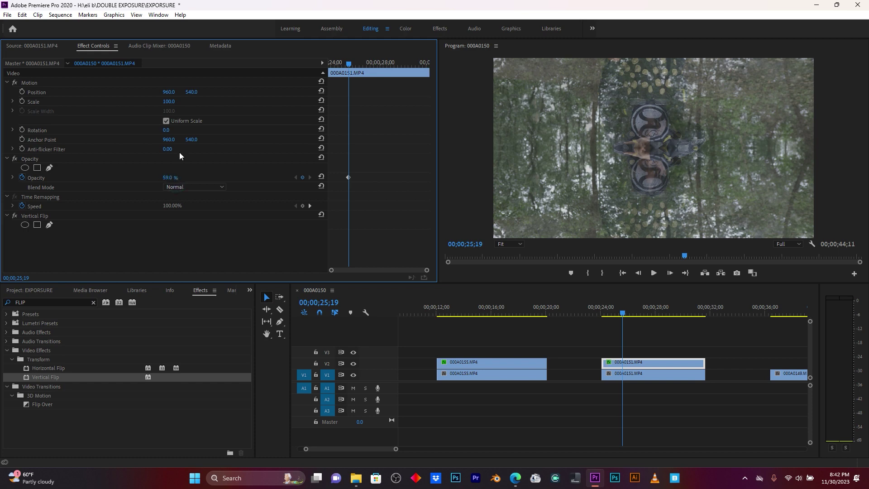
{"action": "key", "text": "space"}
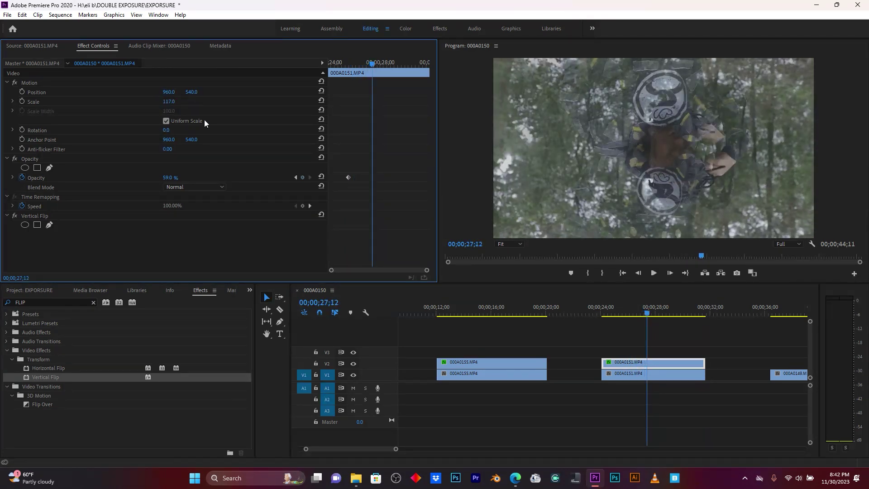
{"action": "mouse_move", "coordinate": [178, 178]}
{"action": "left_mouse_down"}
{"action": "mouse_move", "coordinate": [156, 178]}
{"action": "mouse_move", "coordinate": [167, 177]}
{"action": "left_mouse_up"}
{"action": "key", "text": "space"}
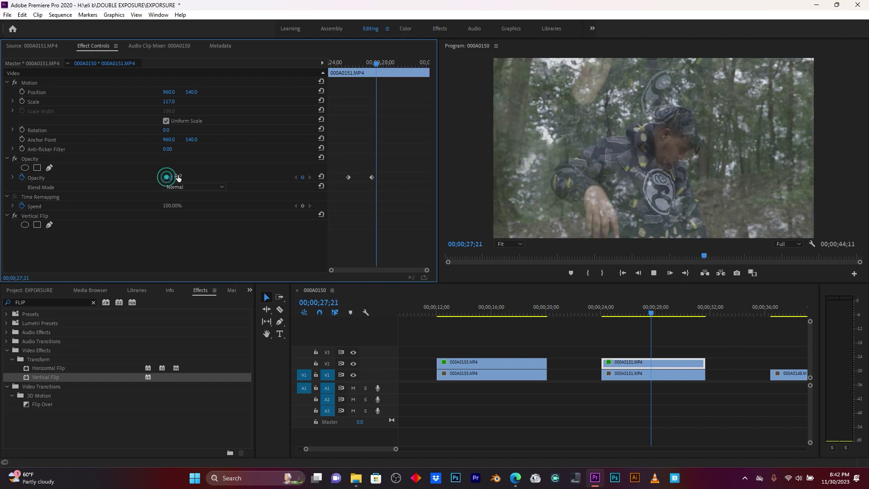
{"action": "key", "text": "space"}
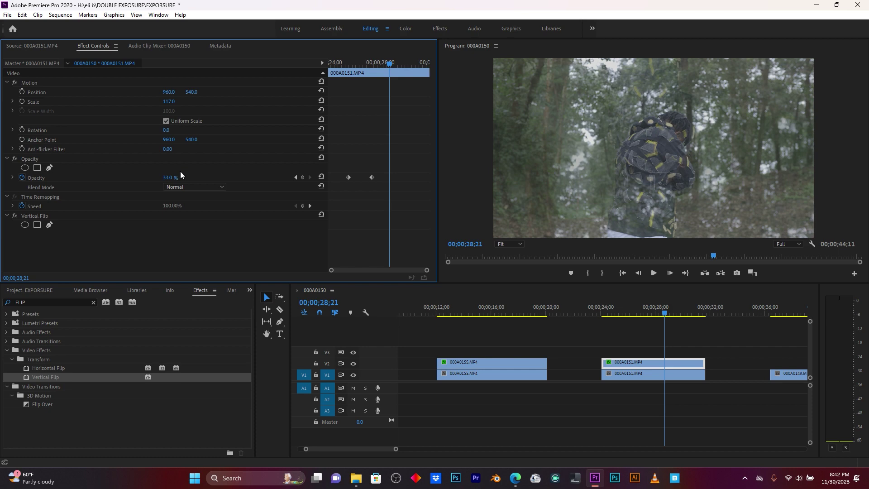
- Play back the 000A0151.MP4 section from its start to review the flipped overlay
{"action": "left_click", "coordinate": [603, 312]}
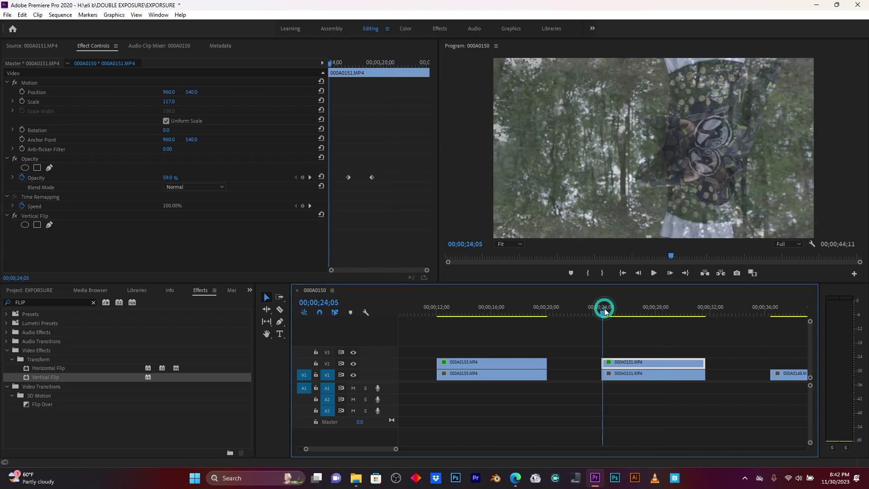
{"action": "key", "text": "space"}
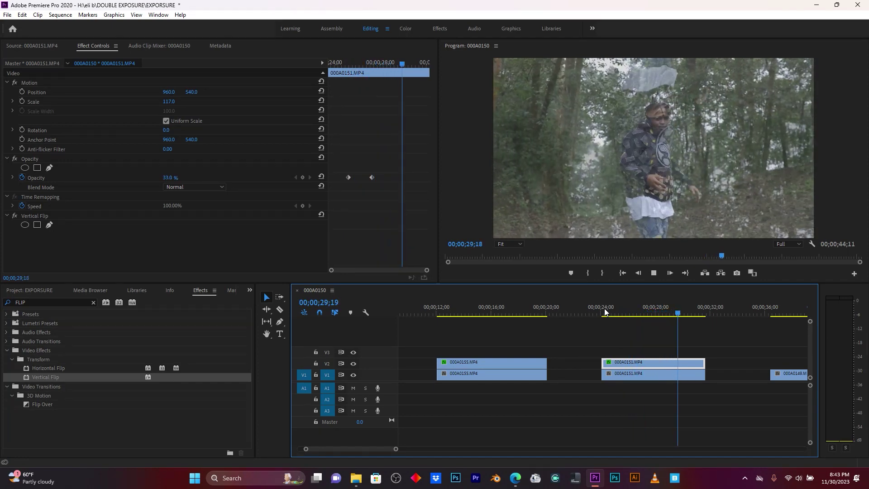
{"action": "key", "text": "space"}
{"action": "left_click_drag", "start_coordinate": [660, 312], "coordinate": [627, 316]}
{"action": "key", "text": "space"}
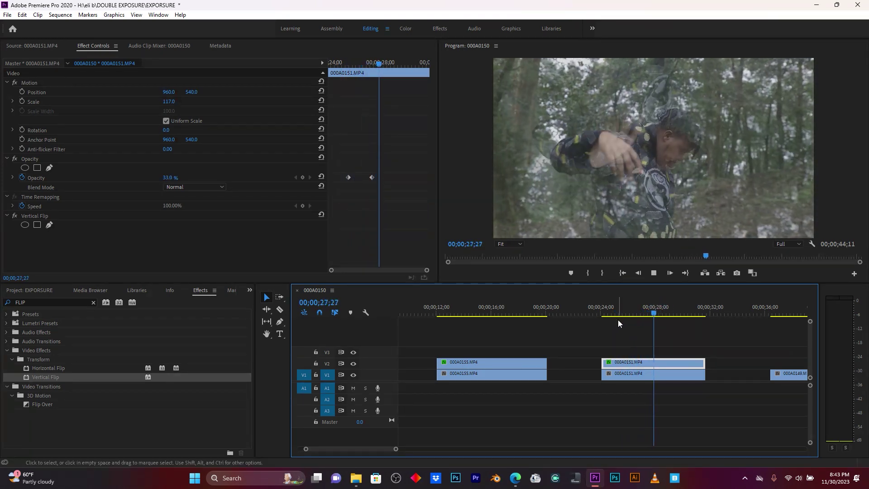
{"action": "key", "text": "space"}
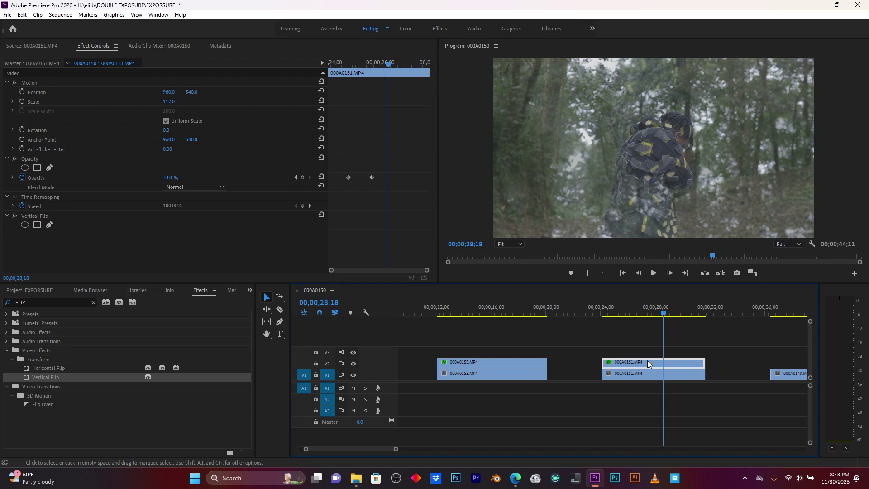
- Move the flipped 000A0151.MP4 copy up to track V3 and duplicate the V1 original onto V2
{"action": "mouse_move", "coordinate": [648, 361]}
{"action": "left_mouse_down"}
{"action": "mouse_move", "coordinate": [645, 351]}
{"action": "mouse_move", "coordinate": [651, 363]}
{"action": "left_mouse_up"}
{"action": "left_click", "coordinate": [653, 374]}
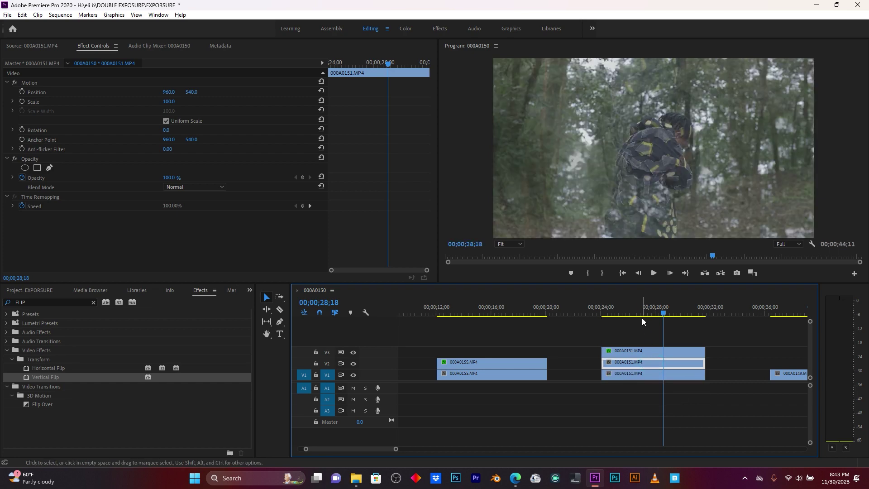
- Scale the V2 copy of 000A0151.MP4 to 122, lower its opacity to 57%, and play back the three layers
{"action": "mouse_move", "coordinate": [645, 309]}
{"action": "left_mouse_down"}
{"action": "mouse_move", "coordinate": [629, 309]}
{"action": "mouse_move", "coordinate": [642, 309]}
{"action": "left_mouse_up"}
{"action": "mouse_move", "coordinate": [169, 102]}
{"action": "left_mouse_down"}
{"action": "mouse_move", "coordinate": [191, 101]}
{"action": "mouse_move", "coordinate": [179, 102]}
{"action": "left_mouse_up"}
{"action": "mouse_move", "coordinate": [169, 178]}
{"action": "left_mouse_down"}
{"action": "mouse_move", "coordinate": [157, 178]}
{"action": "mouse_move", "coordinate": [166, 178]}
{"action": "left_mouse_up"}
{"action": "key", "text": "space"}
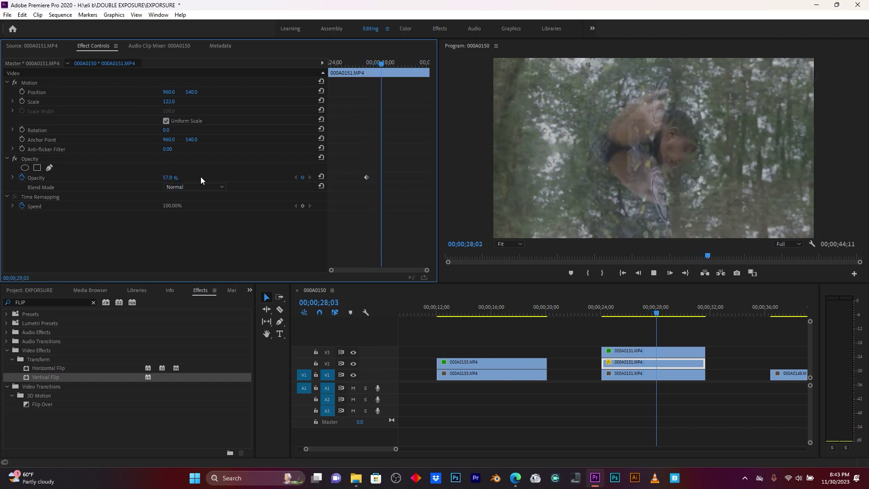
{"action": "key", "text": "space"}
{"action": "left_click", "coordinate": [603, 311]}
{"action": "key", "text": "space"}
{"action": "key", "text": "space"}
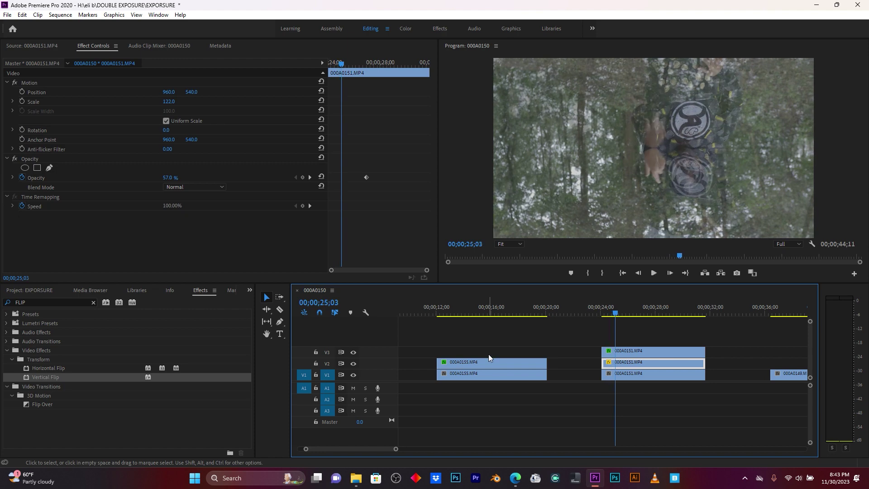
- Hide track V3 and play back the two remaining 000A0151.MP4 layers
{"action": "left_click", "coordinate": [353, 353]}
{"action": "key", "text": "space"}
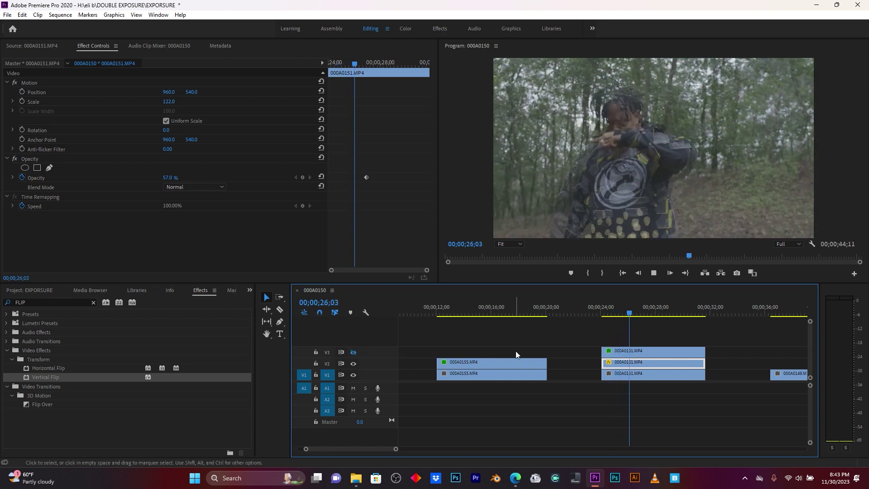
{"action": "key", "text": "space"}
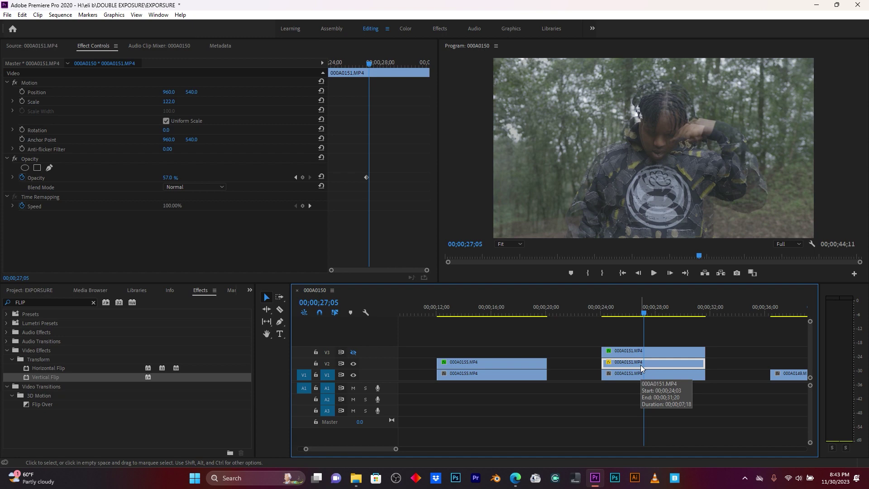
- Add an inverted elliptical opacity mask around the man's head on the V2 copy of 000A0151.MP4, with mask expansion 72.4
{"action": "left_click", "coordinate": [24, 168]}
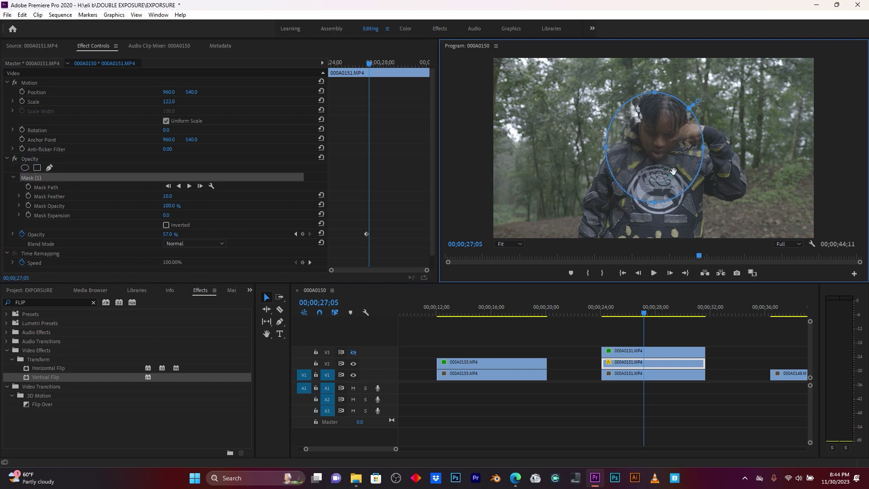
{"action": "left_click_drag", "start_coordinate": [673, 187], "coordinate": [682, 173]}
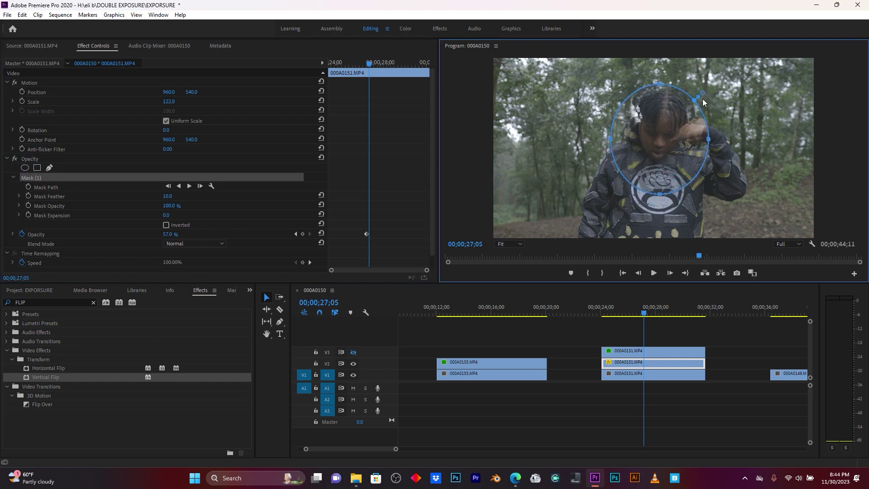
{"action": "left_click_drag", "start_coordinate": [702, 92], "coordinate": [719, 86]}
{"action": "left_click_drag", "start_coordinate": [676, 133], "coordinate": [677, 137]}
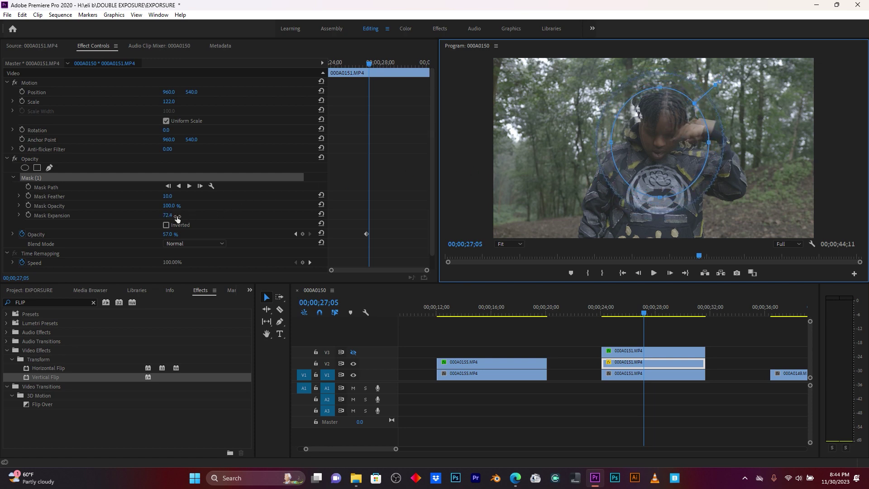
{"action": "left_click", "coordinate": [166, 224]}
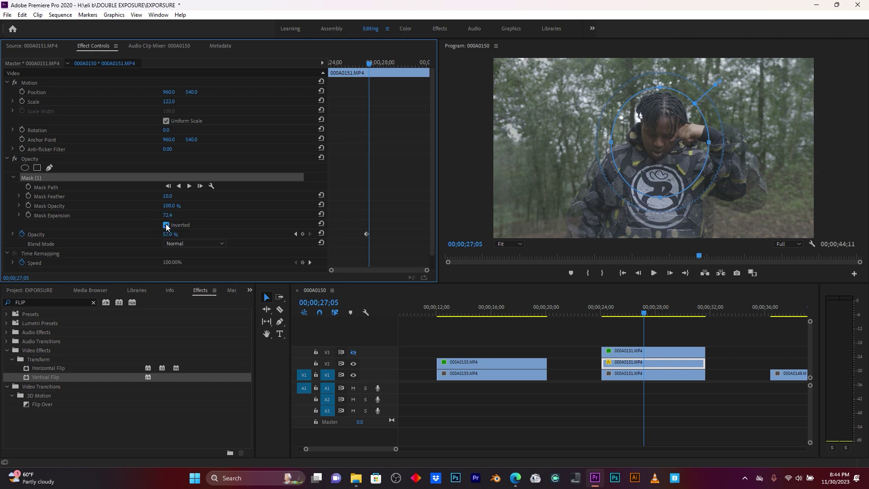
- Set the mask feather of the V2 copy of 000A0151.MP4 to 101 and play back the feathered mask
{"action": "left_click_drag", "start_coordinate": [169, 196], "coordinate": [171, 196]}
{"action": "key", "text": "space"}
{"action": "key", "text": "space"}
{"action": "left_click", "coordinate": [607, 315]}
{"action": "key", "text": "space"}
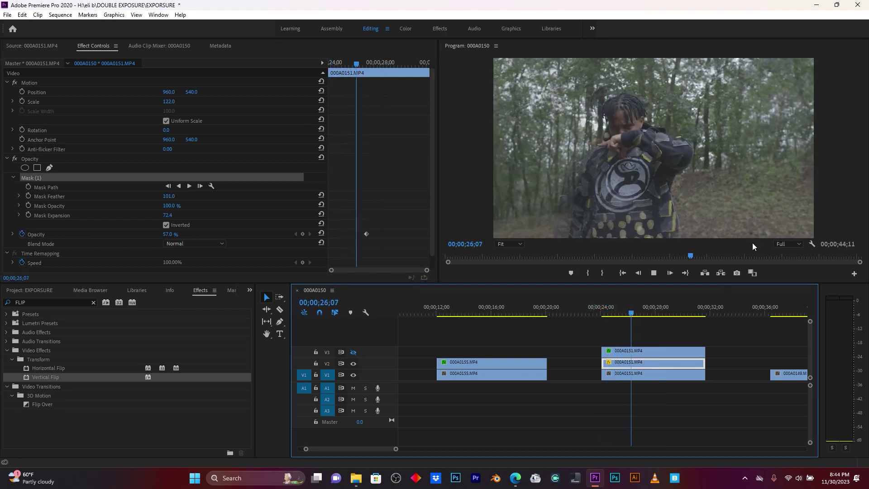
{"action": "key", "text": "space"}
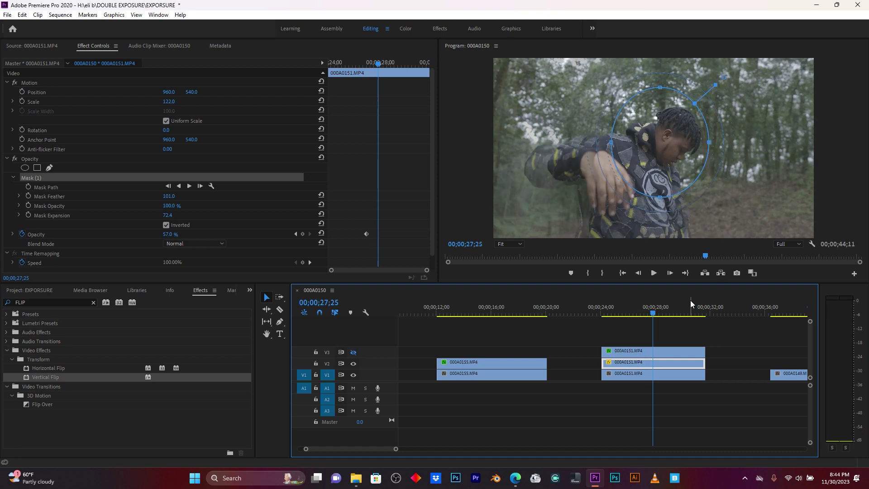
- Make track V3 visible again and play back all three 000A0151.MP4 layers
{"action": "left_click", "coordinate": [354, 353]}
{"action": "key", "text": "space"}
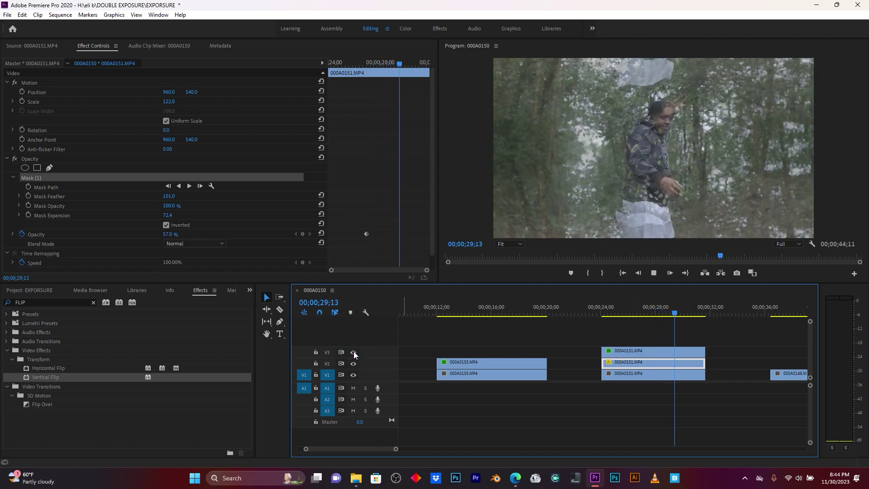
{"action": "key", "text": "space"}
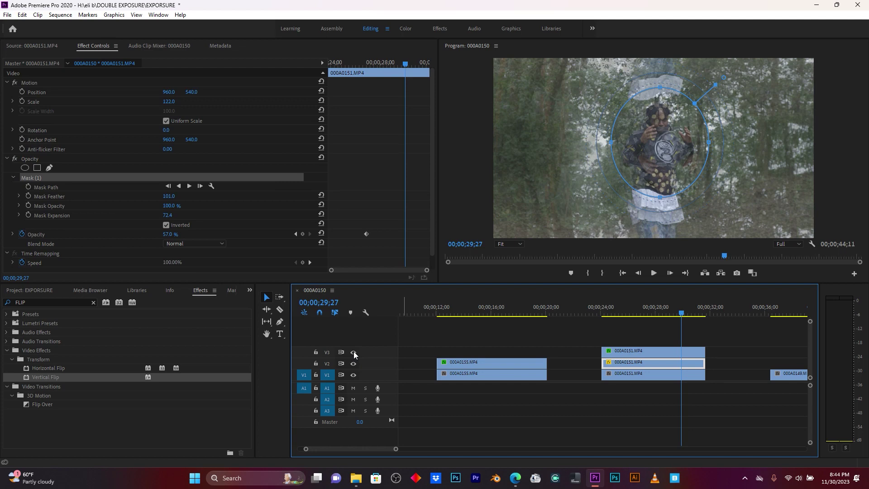
- Add an inverted elliptical opacity mask around the man's head on the V3 copy of 000A0151.MP4, with expansion 69.9 and feather 99
{"action": "left_click", "coordinate": [637, 316]}
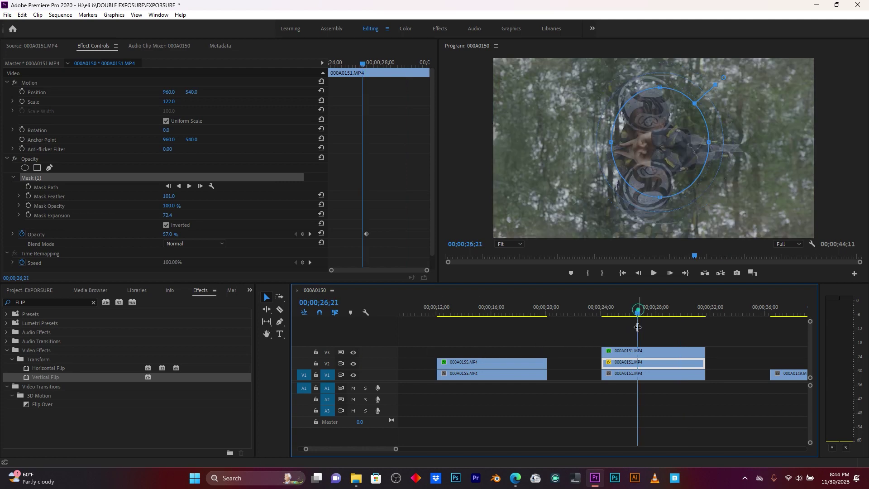
{"action": "left_click", "coordinate": [639, 352]}
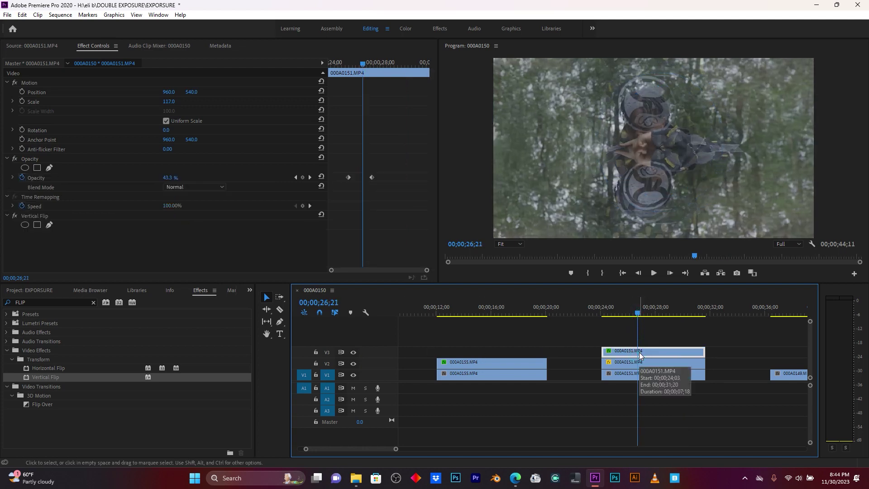
{"action": "left_click", "coordinate": [25, 169]}
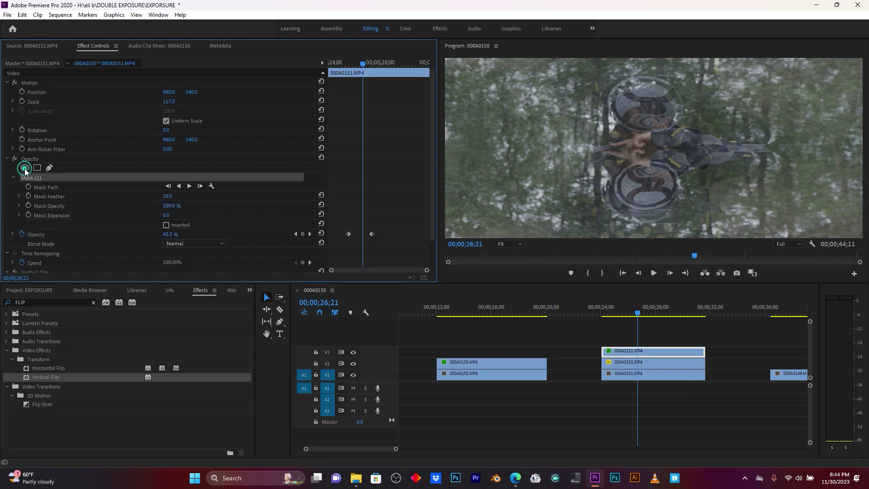
{"action": "left_click_drag", "start_coordinate": [644, 165], "coordinate": [639, 148]}
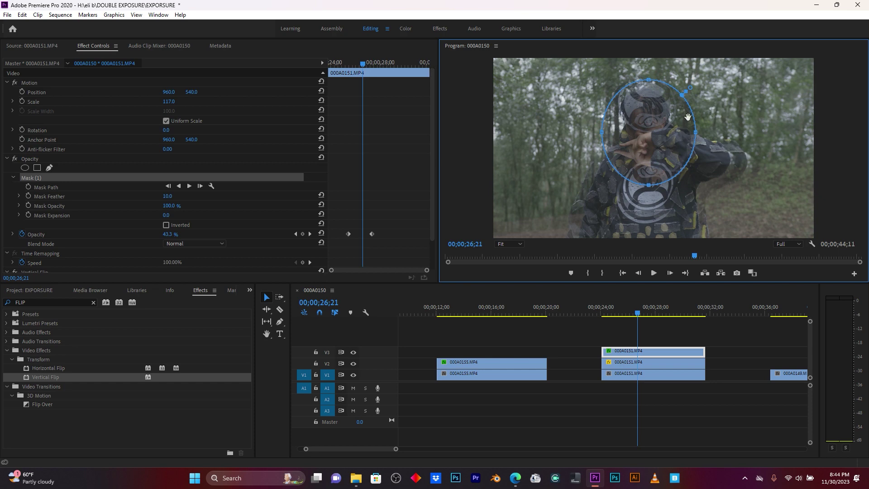
{"action": "left_click_drag", "start_coordinate": [690, 89], "coordinate": [706, 83]}
{"action": "left_click_drag", "start_coordinate": [661, 126], "coordinate": [630, 142]}
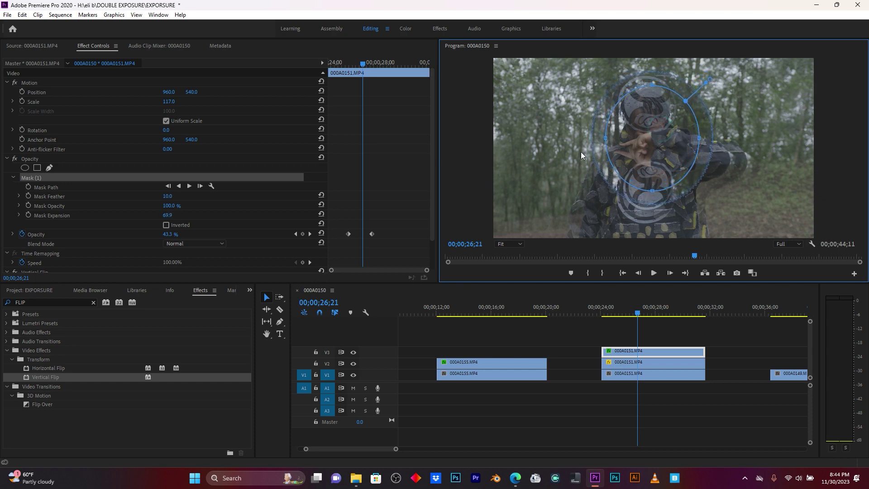
{"action": "left_click", "coordinate": [166, 225]}
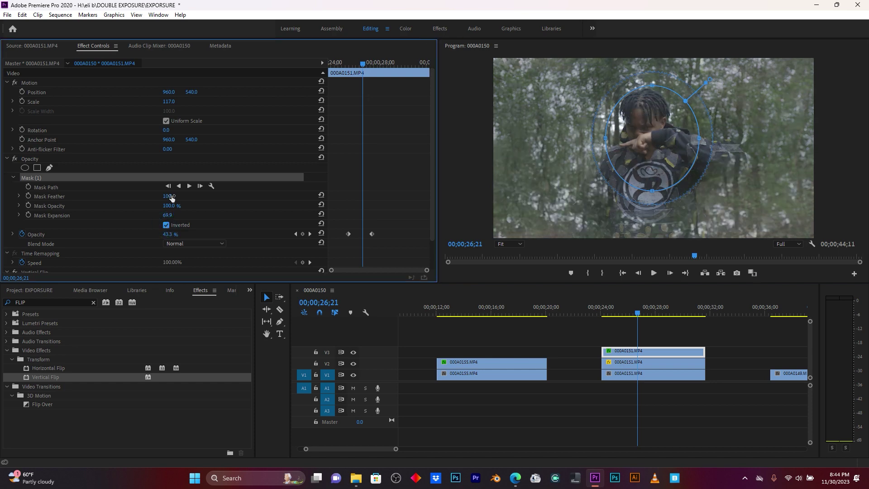
{"action": "left_click_drag", "start_coordinate": [168, 195], "coordinate": [174, 195]}
- Play back the masked three-layer 000A0151.MP4 stack several times to examine the blended result
{"action": "left_click", "coordinate": [602, 312]}
{"action": "key", "text": "space"}
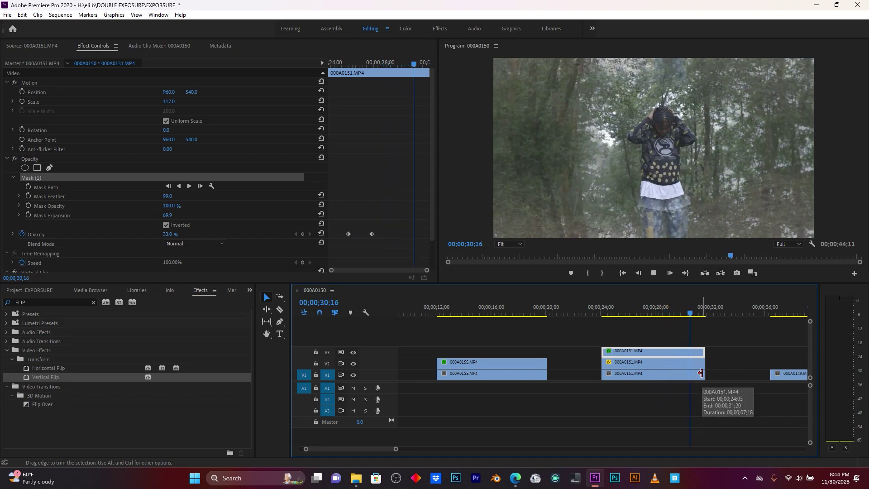
{"action": "left_click", "coordinate": [613, 312]}
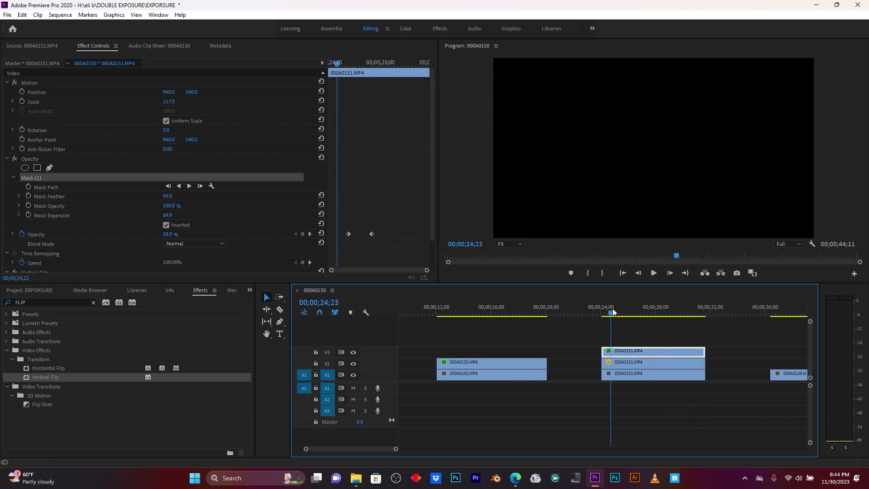
{"action": "key", "text": "space"}
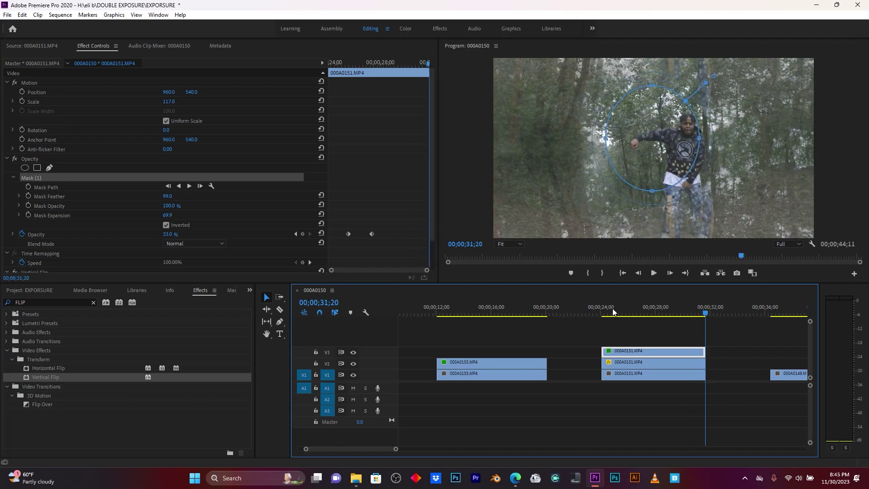
{"action": "key", "text": "space"}
{"action": "left_click", "coordinate": [616, 311]}
{"action": "key", "text": "space"}
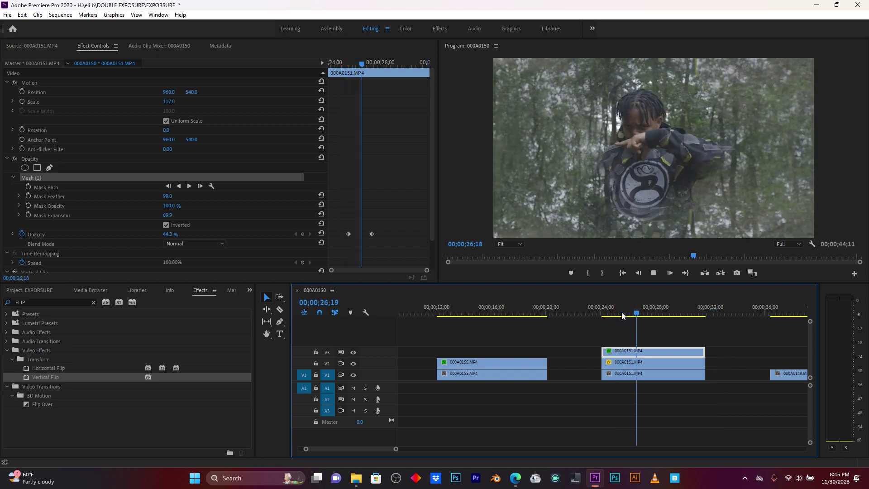
{"action": "key", "text": "space"}
{"action": "key", "text": "space"}
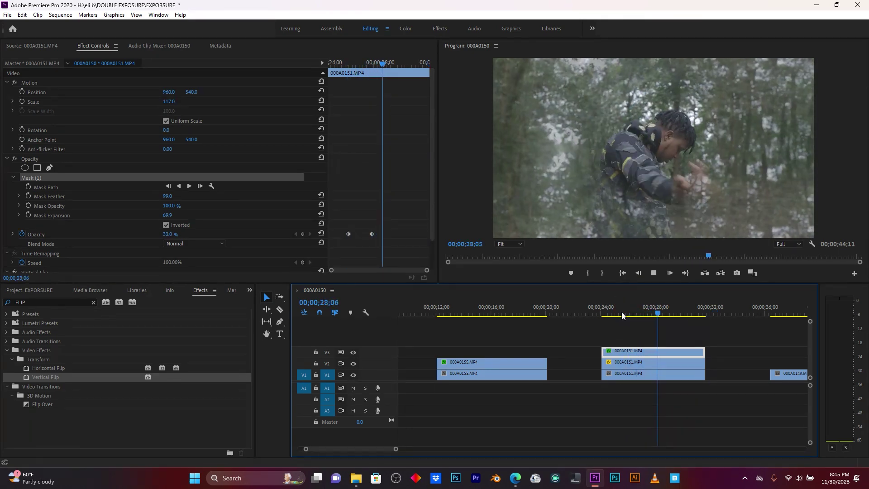
{"action": "key", "text": "space"}
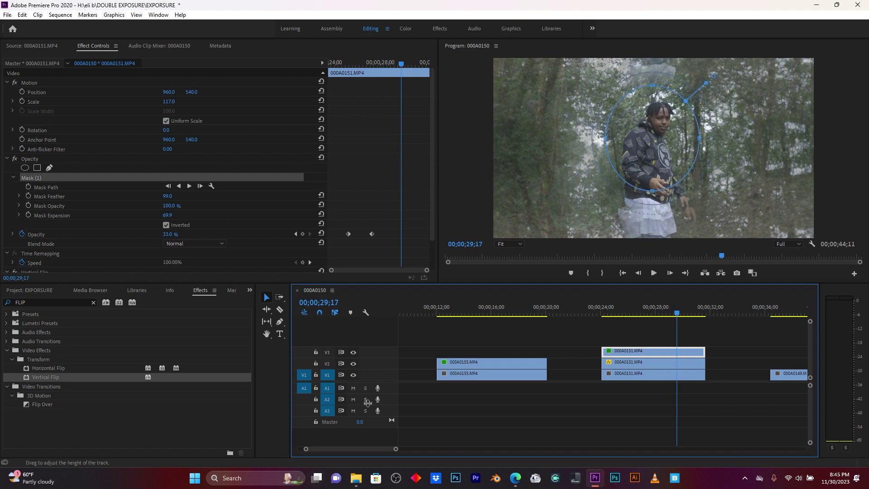
- Preview the last 000A0149.MP4 clip on the timeline and duplicate it from V1 onto V2
{"action": "left_click_drag", "start_coordinate": [369, 449], "coordinate": [380, 449]}
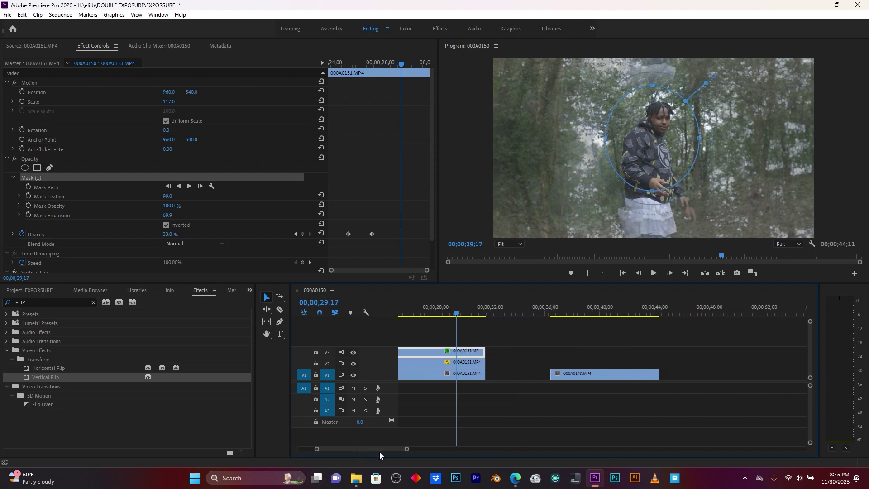
{"action": "left_click", "coordinate": [566, 310]}
{"action": "key", "text": "space"}
{"action": "key", "text": "space"}
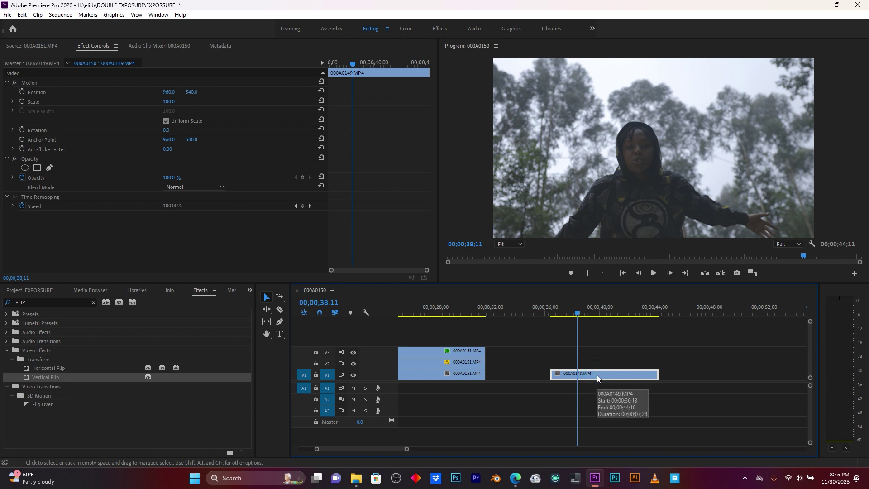
{"action": "left_click_drag", "start_coordinate": [597, 374], "coordinate": [597, 365]}
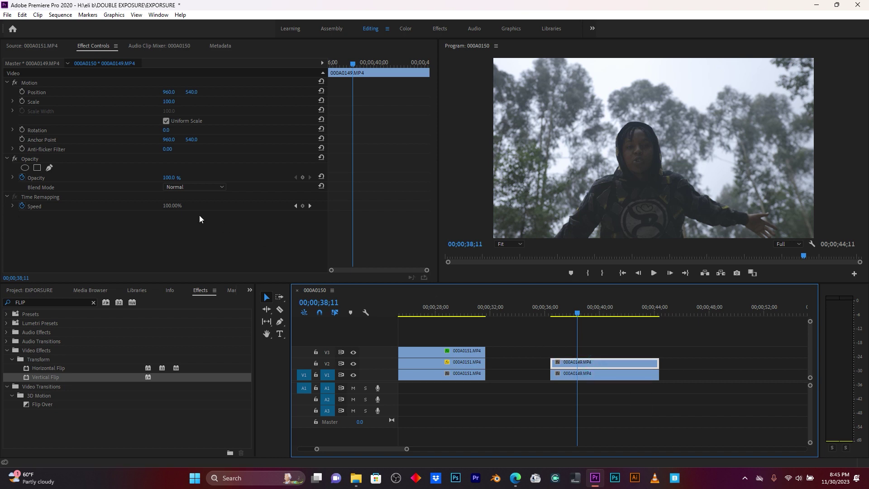
- Draw a closed free-form triangular opacity mask over the lower-right diagonal half of the frame on the V2 copy of 000A0149.MP4
{"action": "left_click", "coordinate": [25, 167]}
{"action": "left_click", "coordinate": [51, 169]}
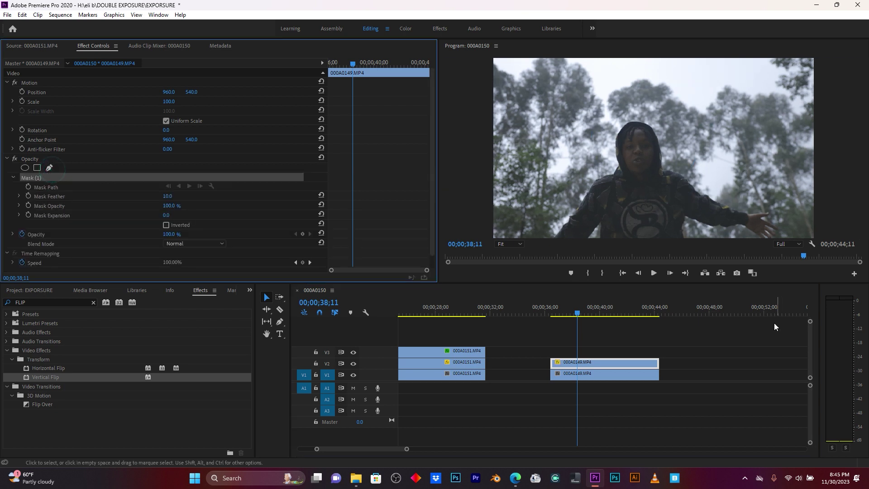
{"action": "left_click", "coordinate": [492, 236]}
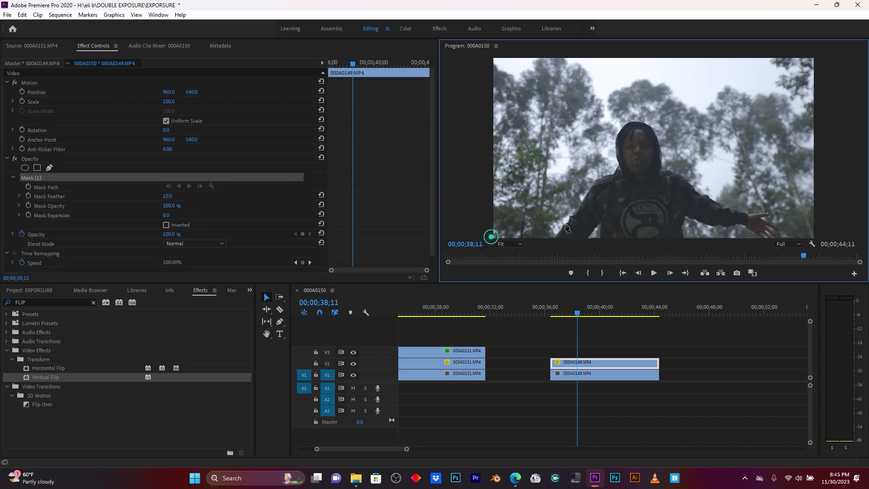
{"action": "left_click", "coordinate": [811, 61]}
{"action": "left_click", "coordinate": [819, 236]}
{"action": "left_click_drag", "start_coordinate": [818, 236], "coordinate": [819, 240]}
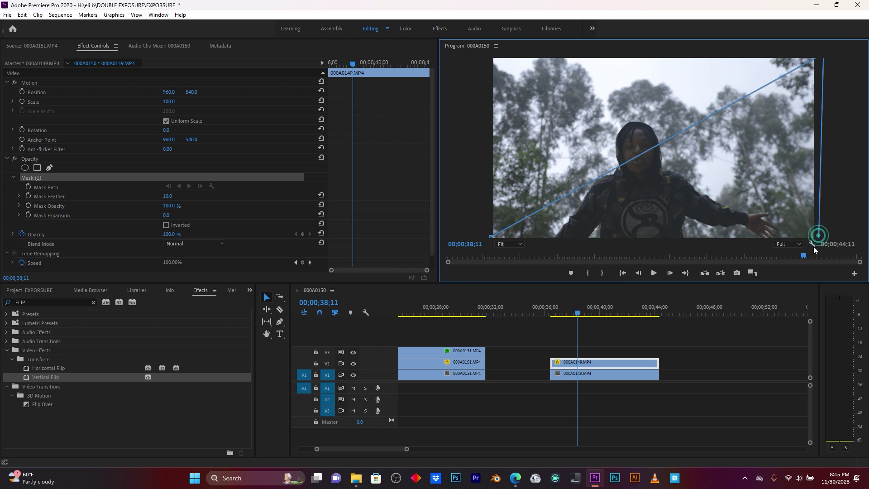
{"action": "left_click", "coordinate": [493, 237]}
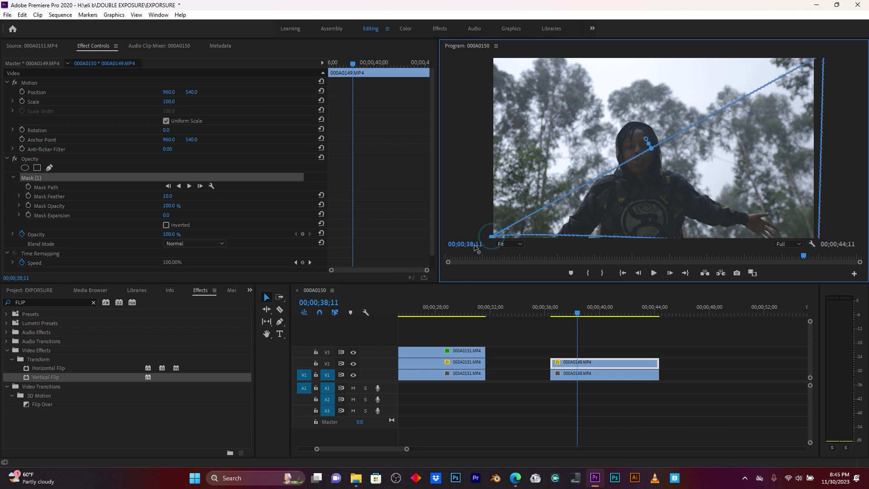
- Scale the masked V2 copy of 000A0149.MP4 to 122, lower its opacity to 50%, and deselect it
{"action": "left_click", "coordinate": [623, 364]}
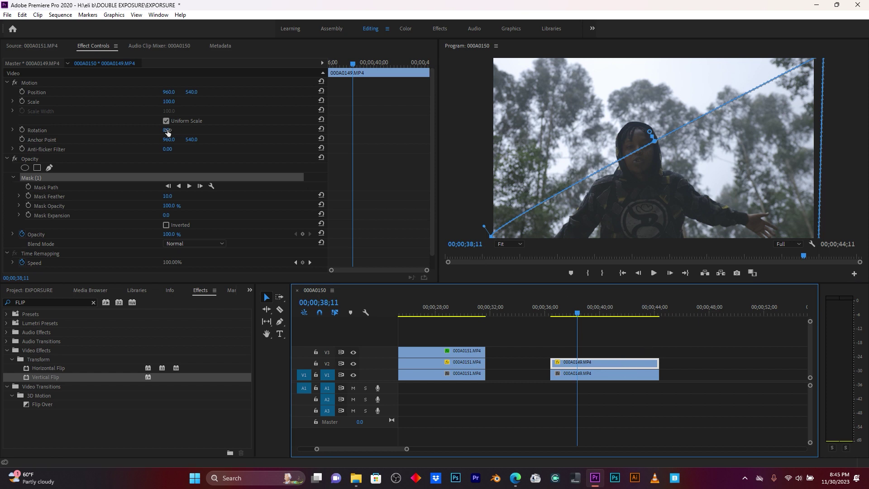
{"action": "left_click_drag", "start_coordinate": [168, 103], "coordinate": [175, 102]}
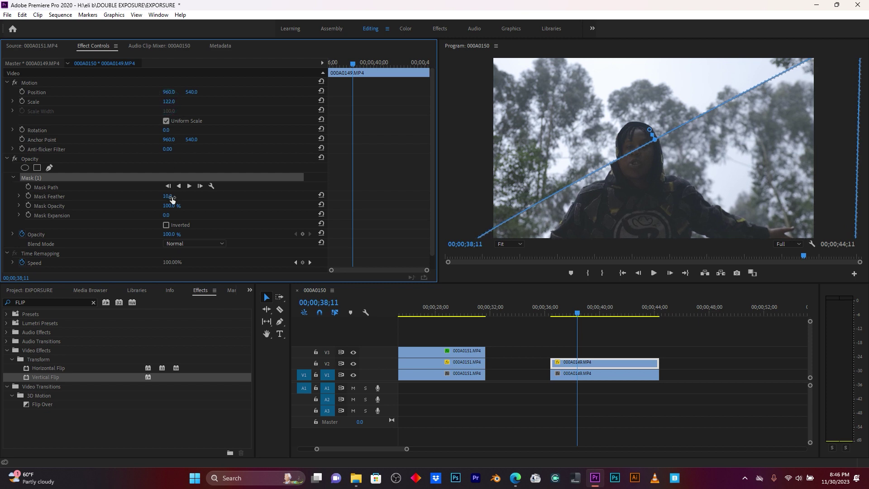
{"action": "mouse_move", "coordinate": [169, 234]}
{"action": "left_mouse_down"}
{"action": "mouse_move", "coordinate": [140, 234]}
{"action": "mouse_move", "coordinate": [173, 234]}
{"action": "left_mouse_up"}
{"action": "left_click", "coordinate": [458, 185]}
{"action": "left_click", "coordinate": [708, 356]}
- Play back the two-layer 000A0149.MP4 stack to examine the diagonal double exposure
{"action": "key", "text": "space"}
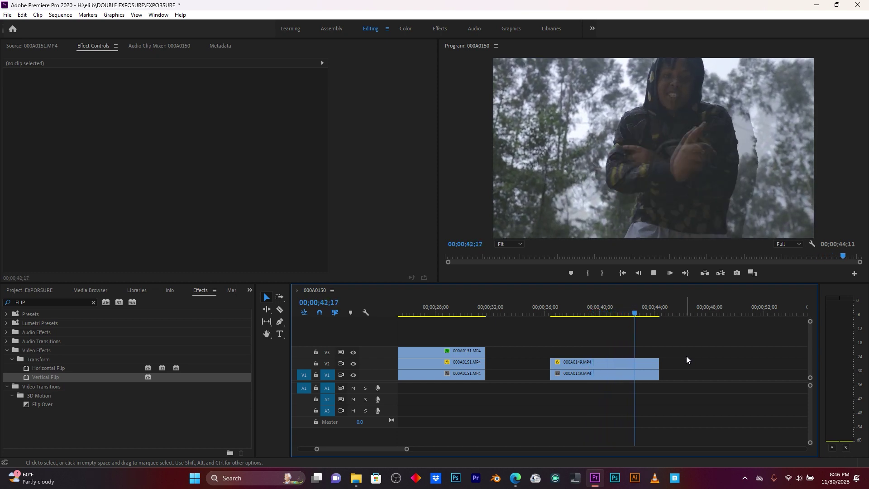
{"action": "key", "text": "space"}
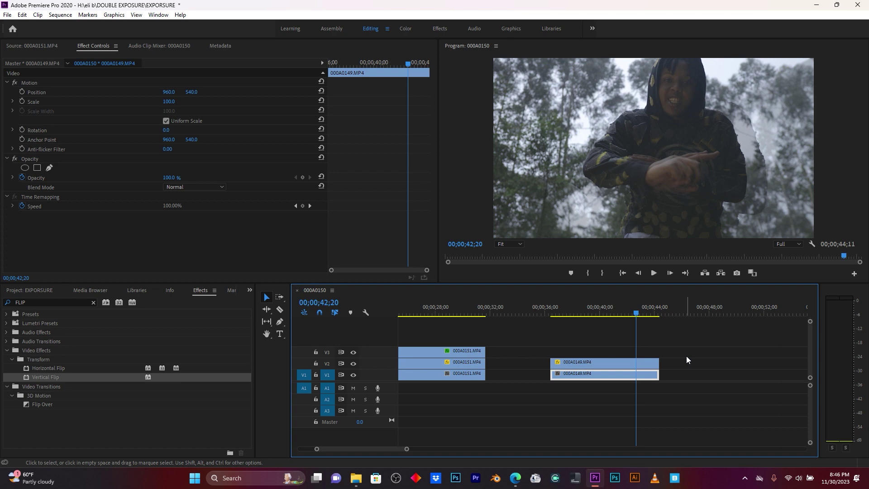
{"action": "key", "text": "space"}
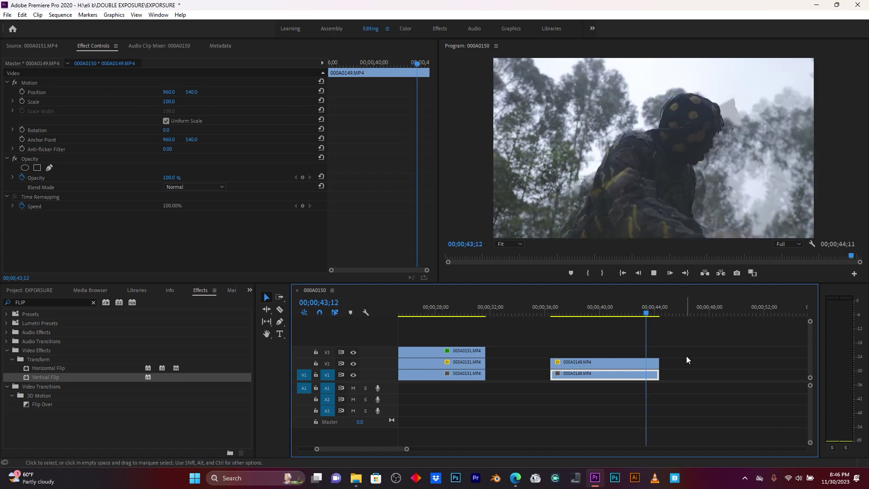
{"action": "key", "text": "space"}
{"action": "key", "text": "space"}
- Duplicate the masked V2 copy of the last 000A0149.MP4 clip onto V3, scale it to 153, and preview it
{"action": "left_click_drag", "start_coordinate": [388, 449], "coordinate": [455, 433]}
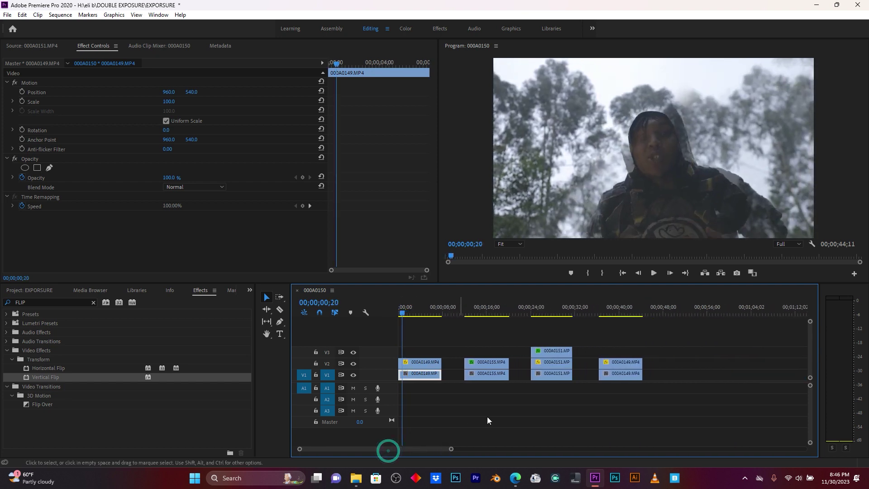
{"action": "left_click", "coordinate": [632, 313]}
{"action": "left_click", "coordinate": [621, 366]}
{"action": "left_click_drag", "start_coordinate": [621, 363], "coordinate": [622, 354]}
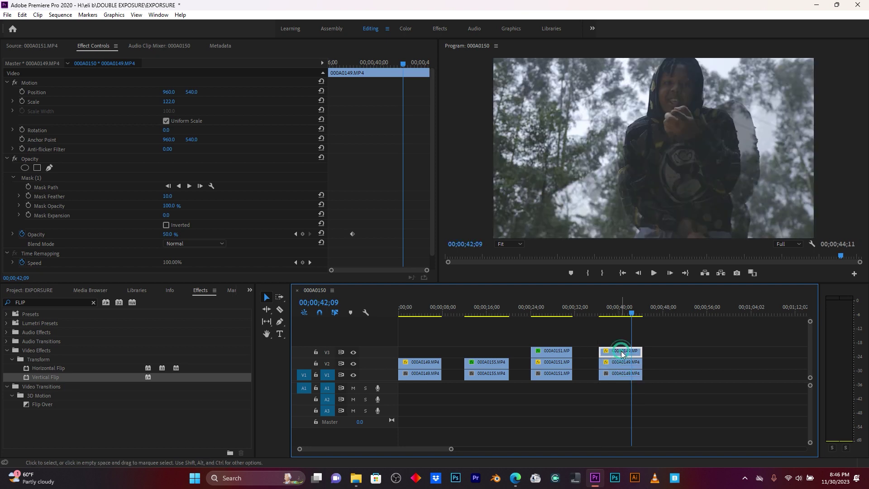
{"action": "left_click_drag", "start_coordinate": [167, 103], "coordinate": [193, 104]}
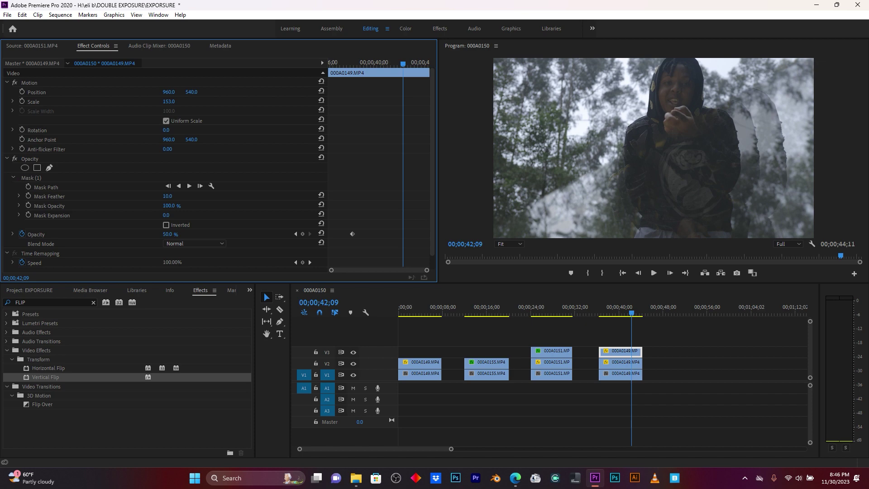
{"action": "key", "text": "space"}
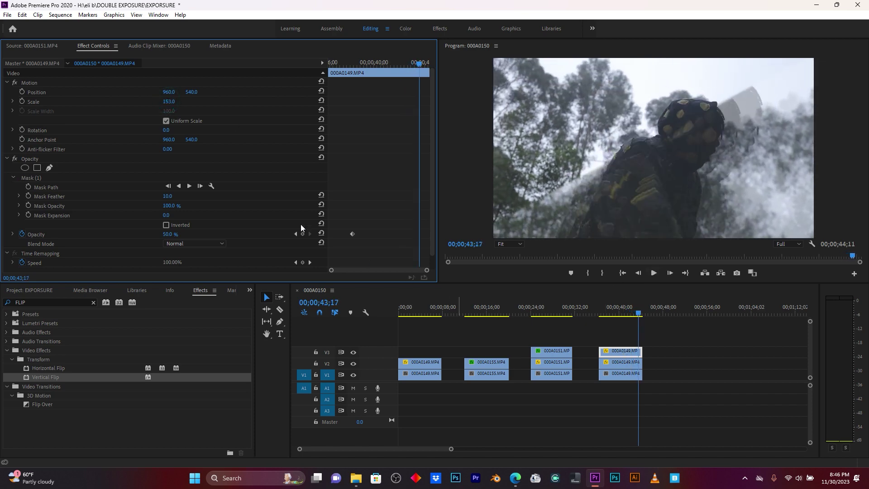
- Feather the masks on the V3 and V2 copies of 000A0149.MP4, using 117 on V2, and play back the stack
{"action": "left_click_drag", "start_coordinate": [175, 197], "coordinate": [165, 194]}
{"action": "left_click", "coordinate": [622, 362]}
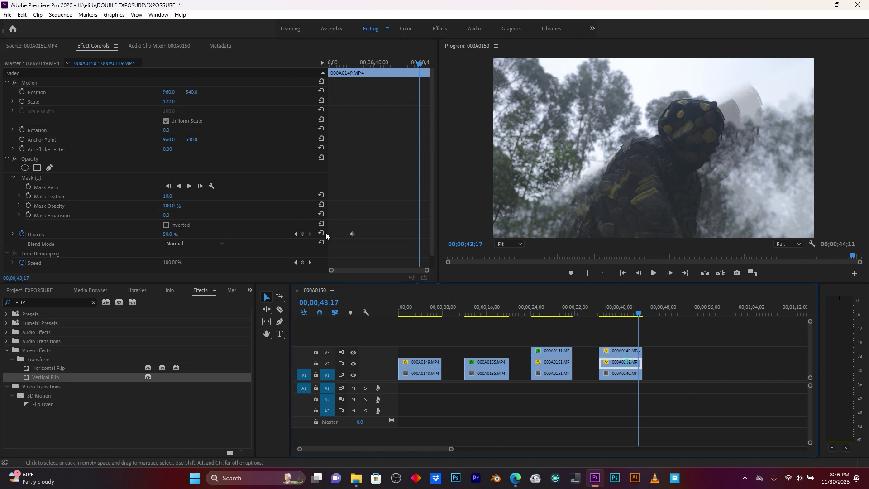
{"action": "left_click", "coordinate": [321, 60]}
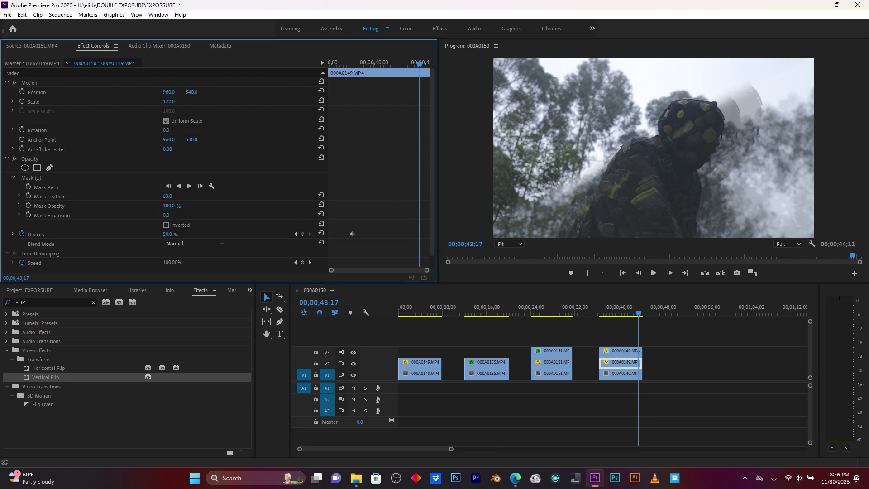
{"action": "left_click", "coordinate": [586, 308]}
{"action": "key", "text": "space"}
{"action": "left_click", "coordinate": [604, 307]}
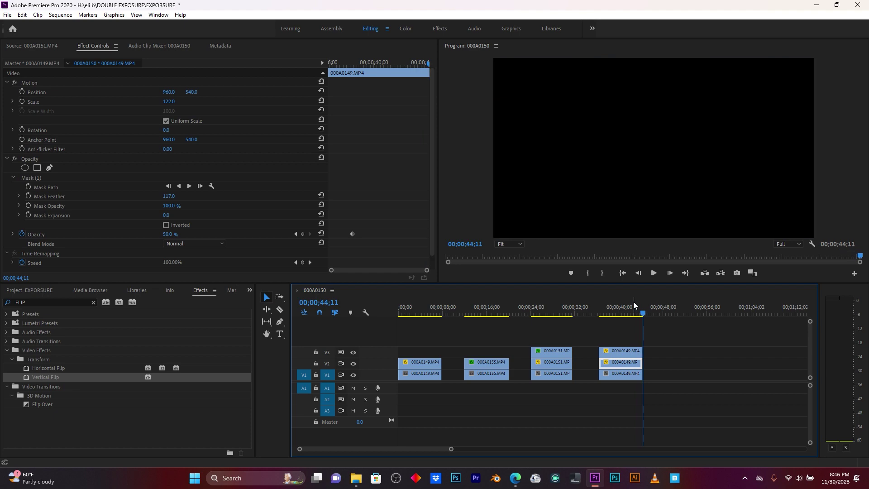
- Play back the first 000A0149.MP4 double exposure at the start of the sequence
{"action": "left_click_drag", "start_coordinate": [607, 308], "coordinate": [407, 311]}
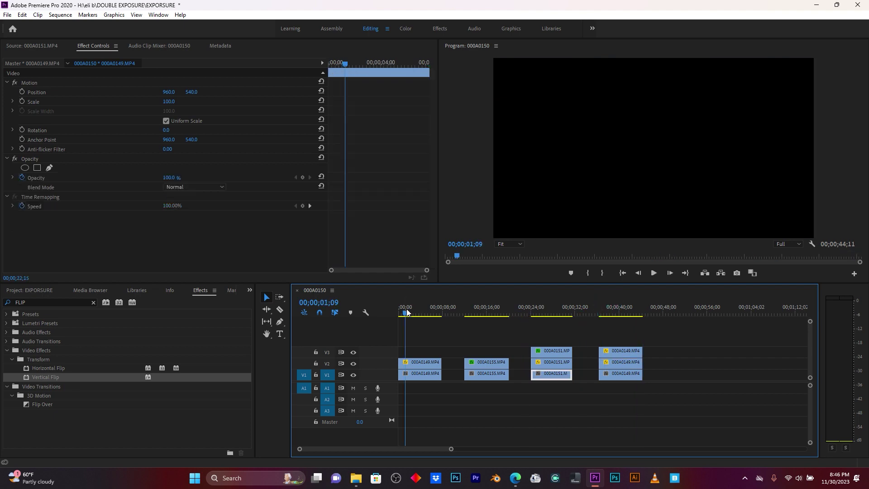
{"action": "key", "text": "space"}
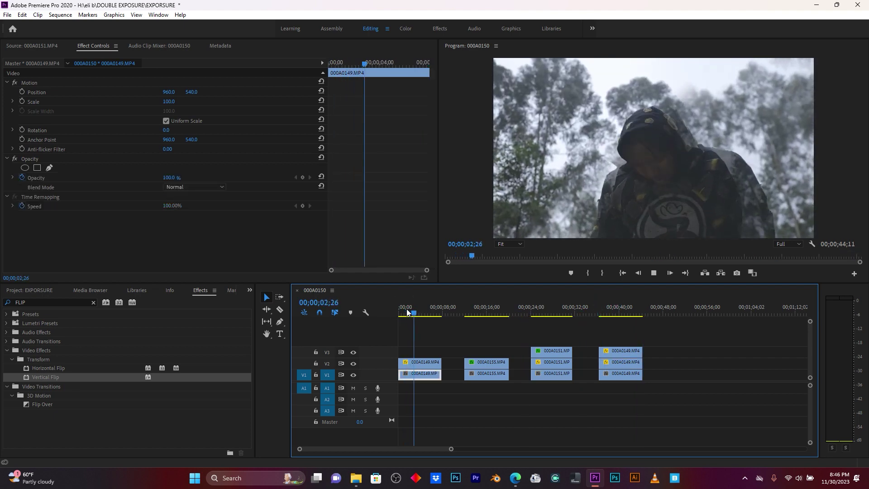
{"action": "key", "text": "space"}
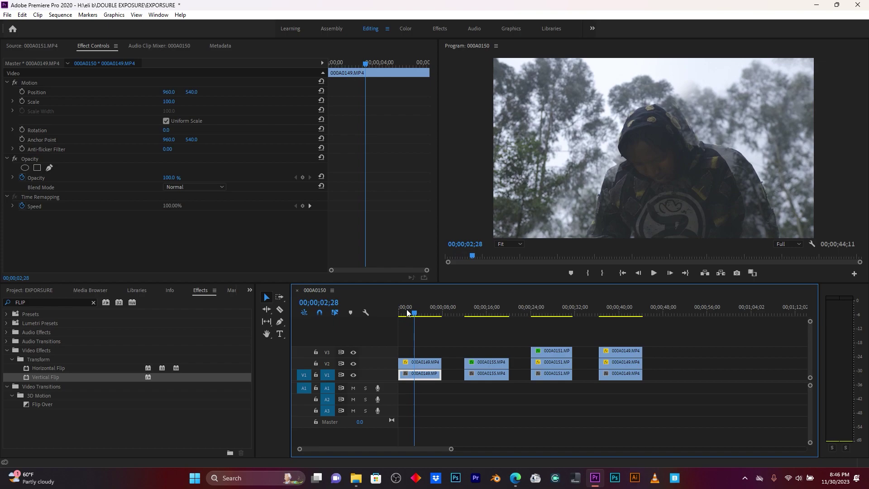